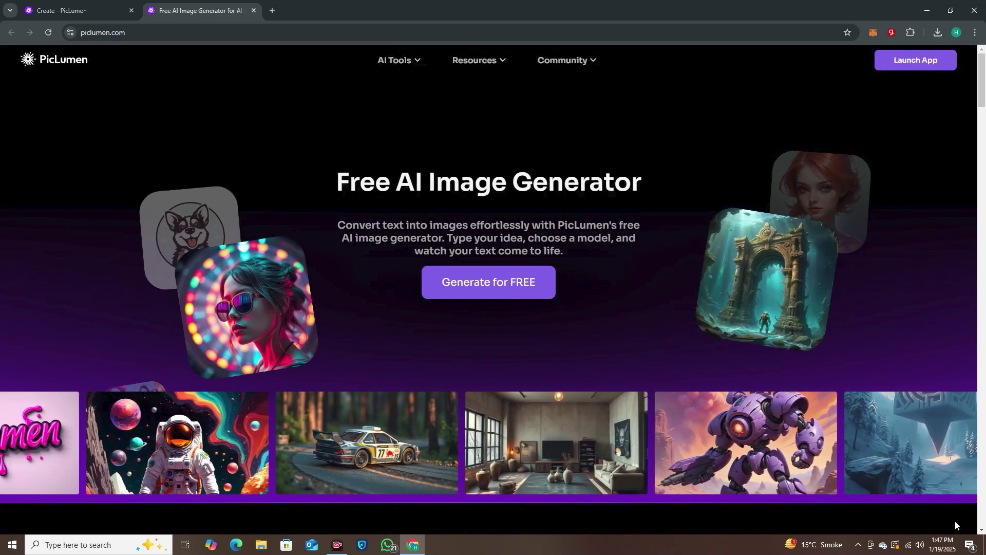
# Scroll through the gallery, then keep PicLumen Art V1 as the base model for the newspaper-wall girl prompt.
pyautogui.scroll(-10, 557, 263)
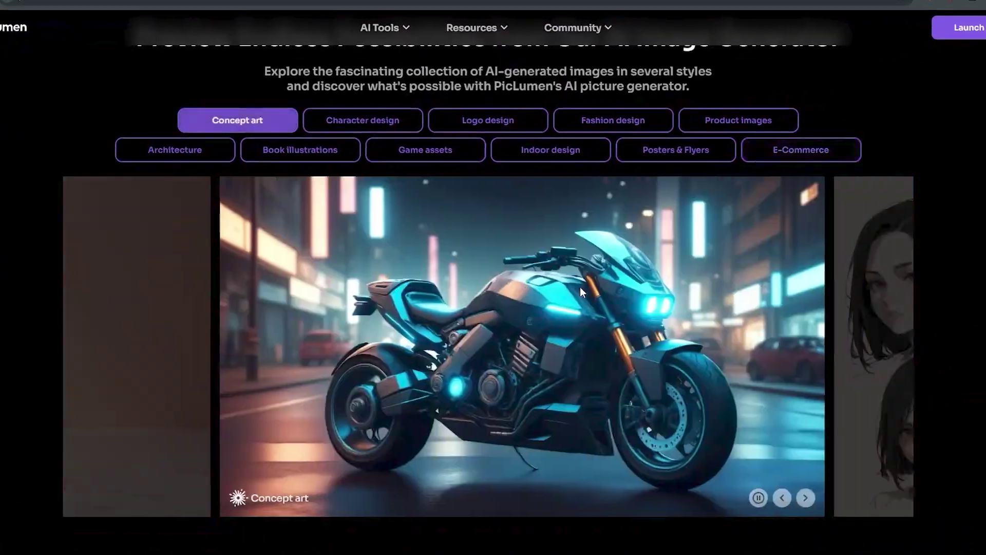
pyautogui.scroll(3, 581, 286)
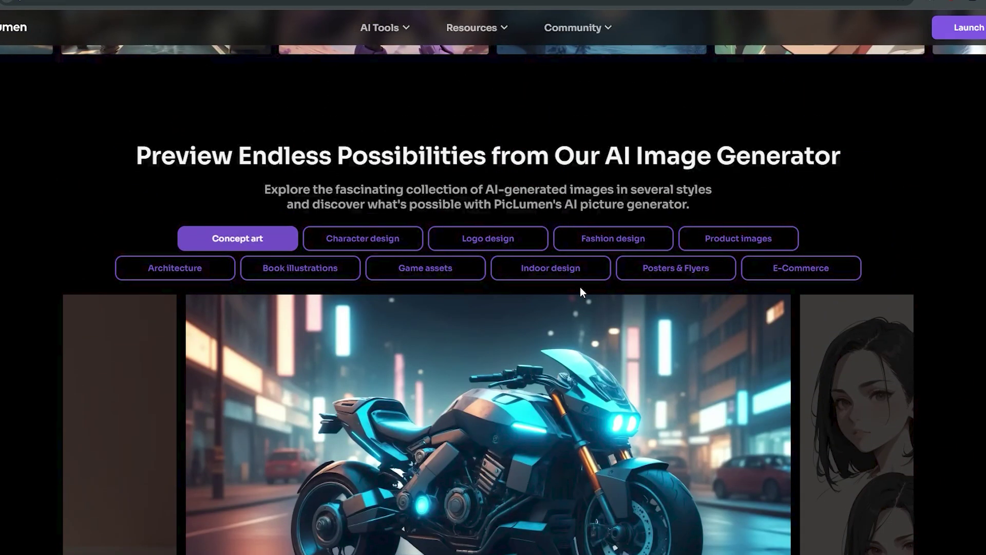
pyautogui.scroll(-1, 580, 287)
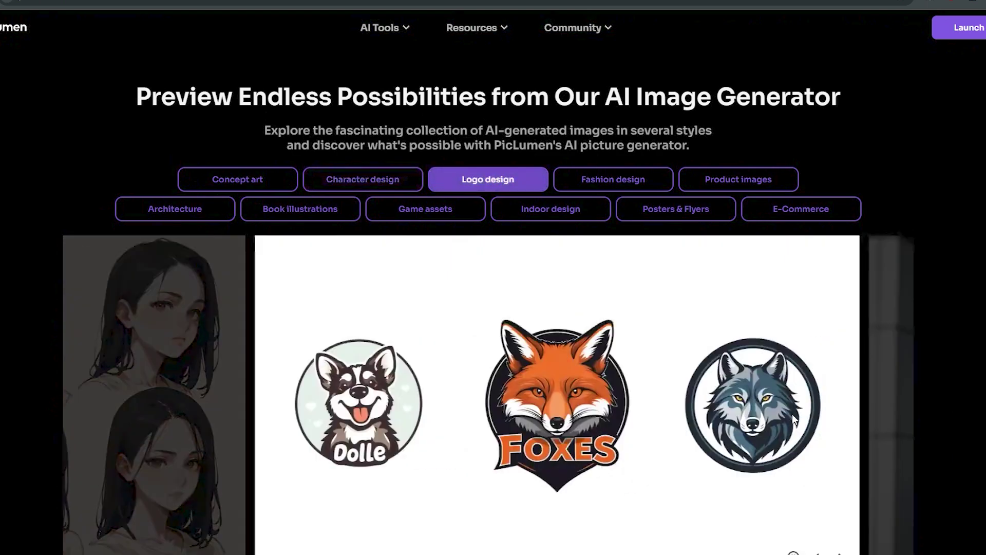
pyautogui.scroll(-8, 740, 411)
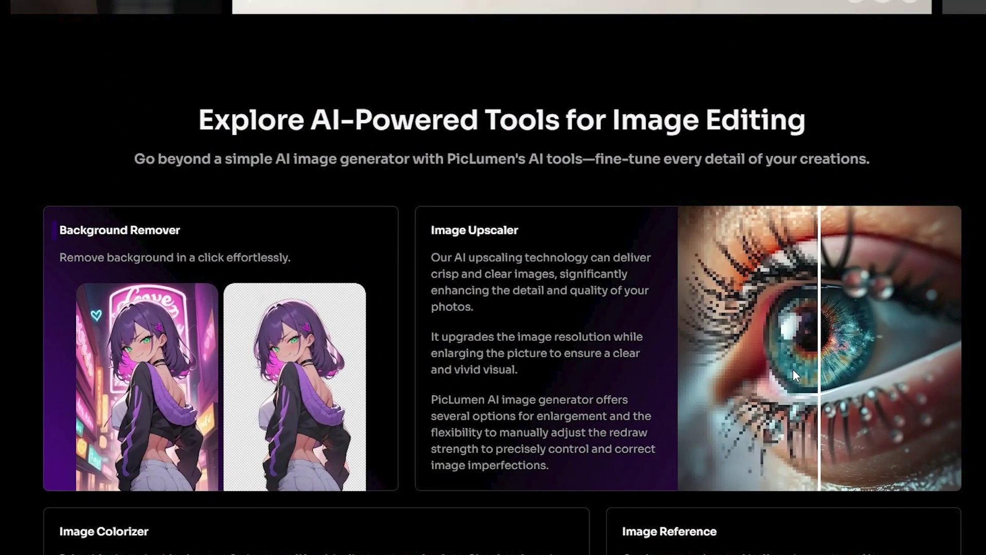
pyautogui.scroll(-4, 793, 369)
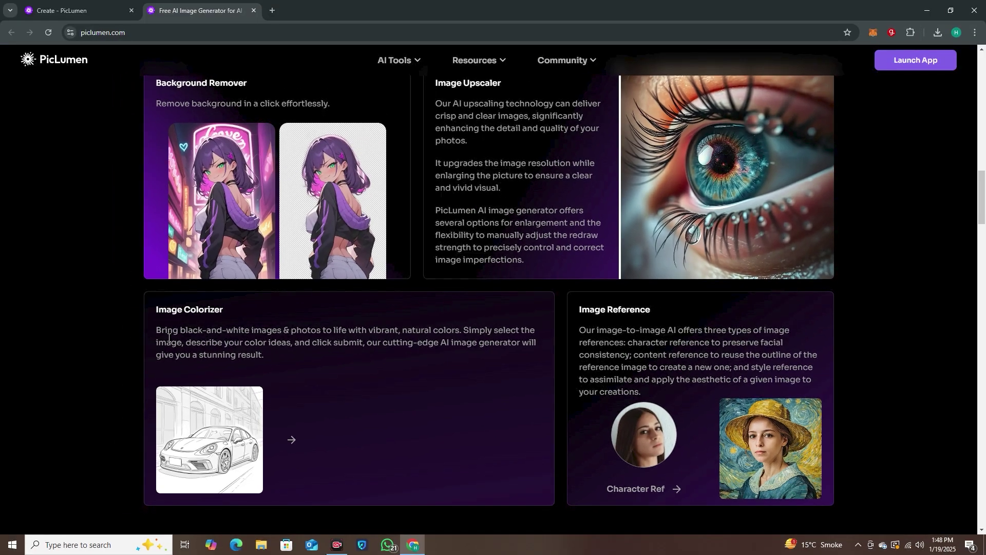
pyautogui.scroll(-4, 503, 297)
pyautogui.scroll(20, 503, 297)
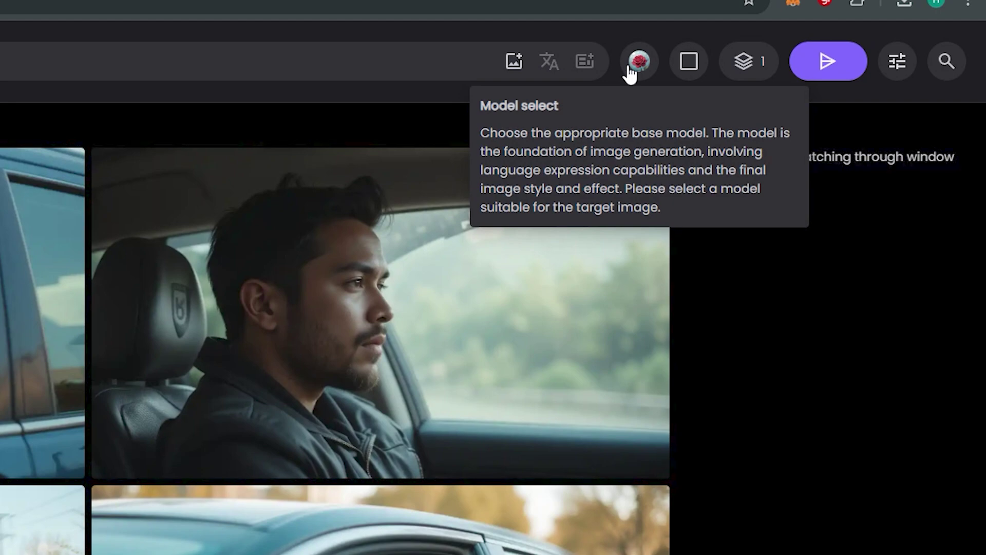
pyautogui.click(631, 73)
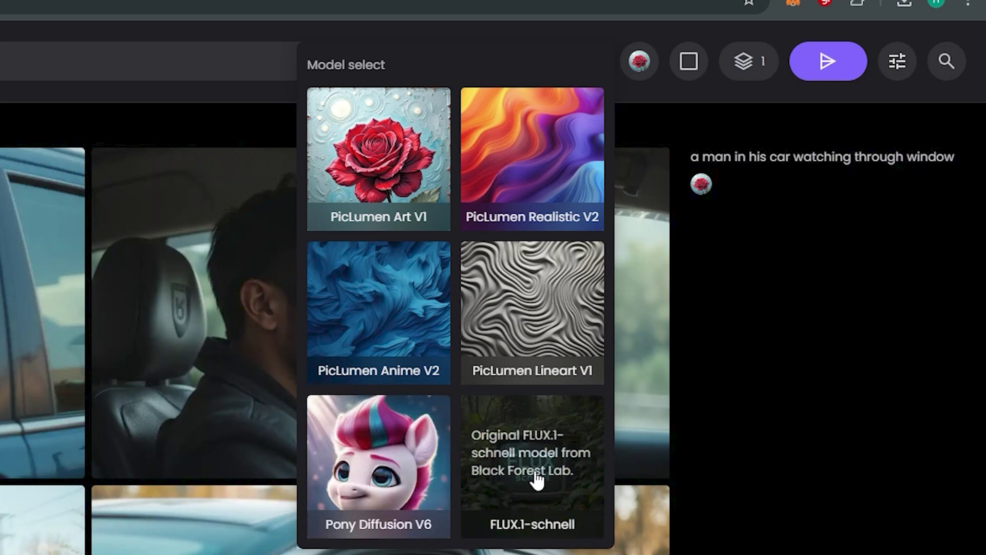
pyautogui.click(399, 159)
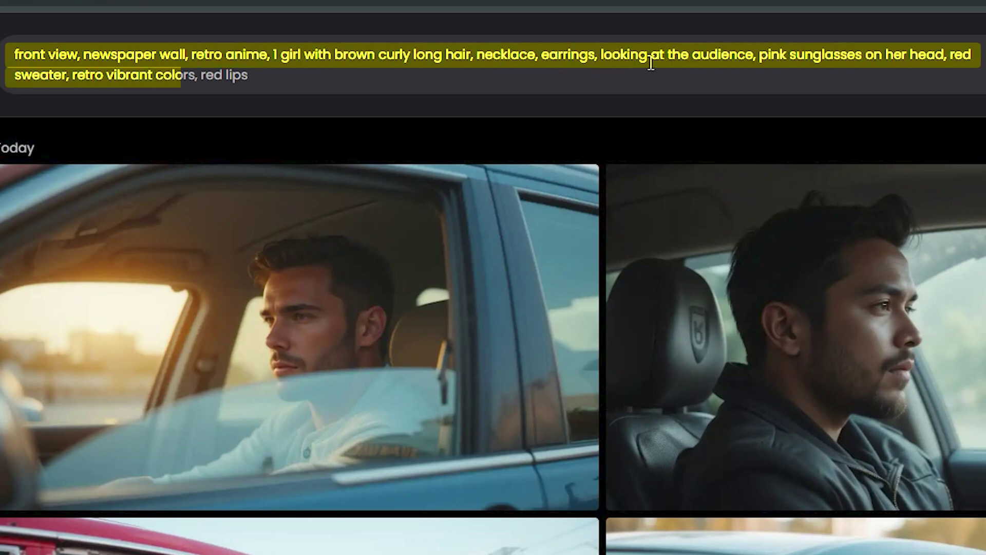
# Set the retro-anime generation to a 16:9 aspect ratio with four images per batch.
pyautogui.moveTo(670, 46); pyautogui.dragTo(801, 44)
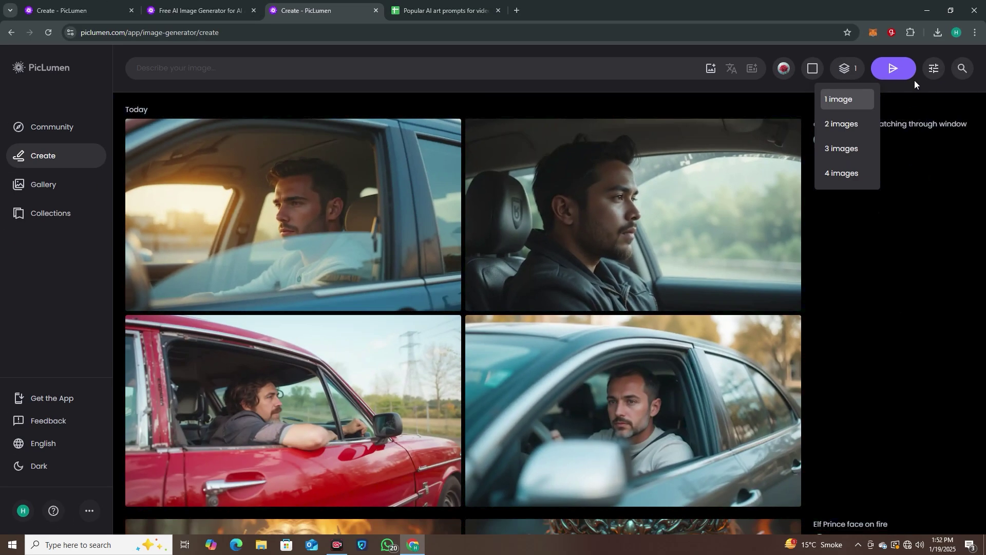
pyautogui.click(931, 68)
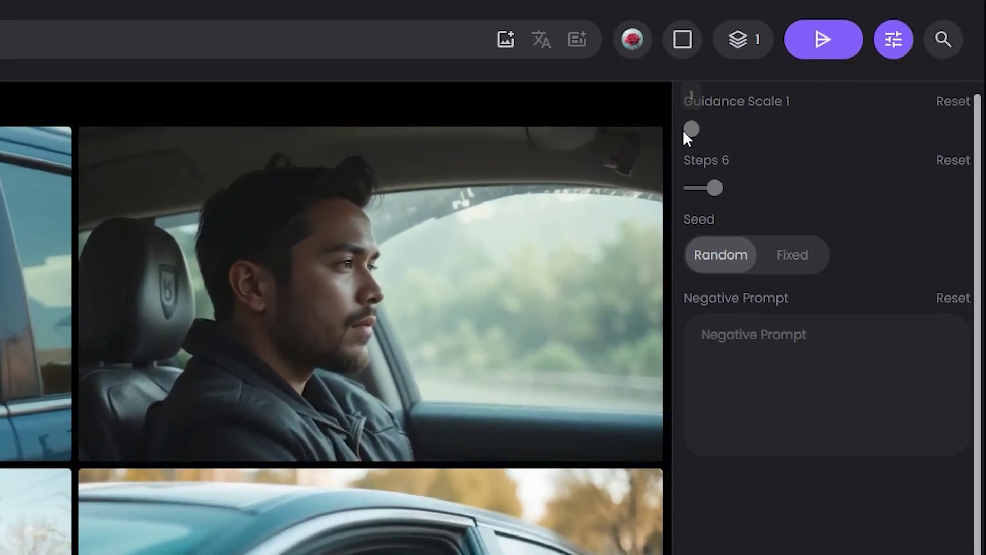
pyautogui.moveTo(778, 123)
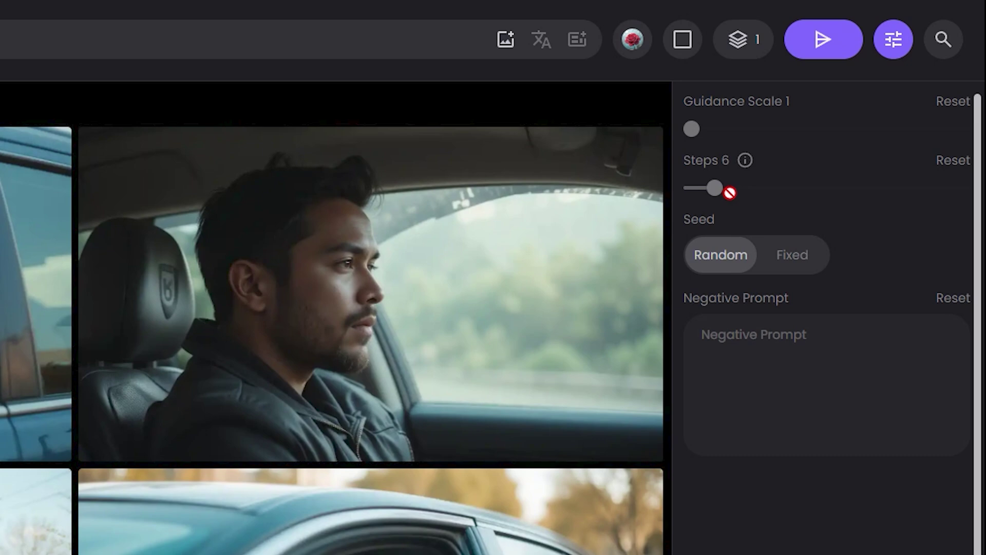
pyautogui.click(682, 45)
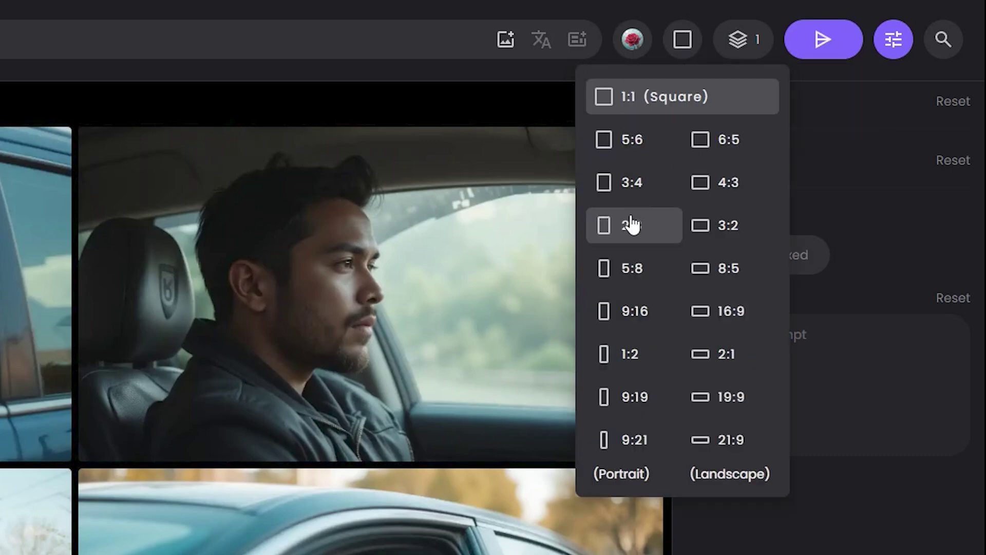
pyautogui.click(755, 319)
pyautogui.click(747, 40)
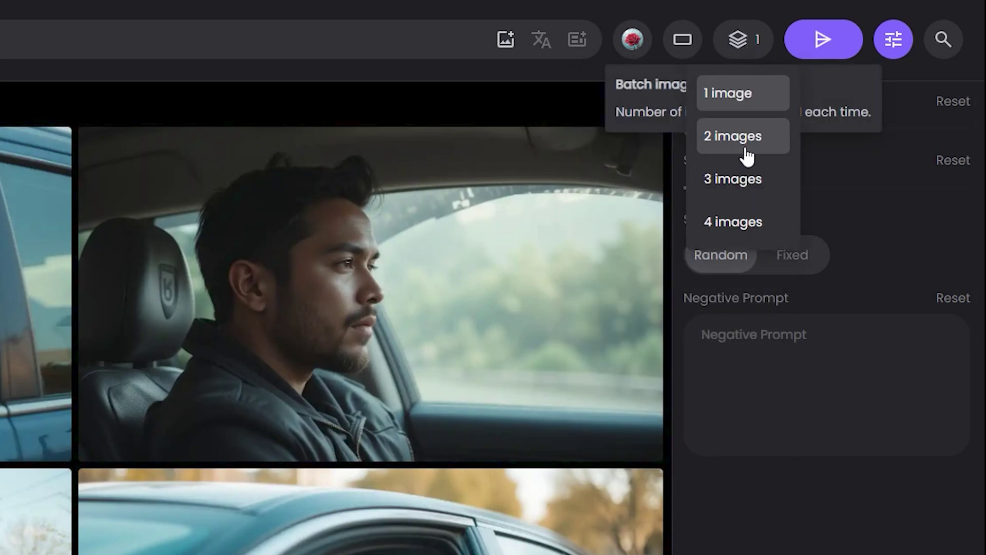
pyautogui.click(732, 226)
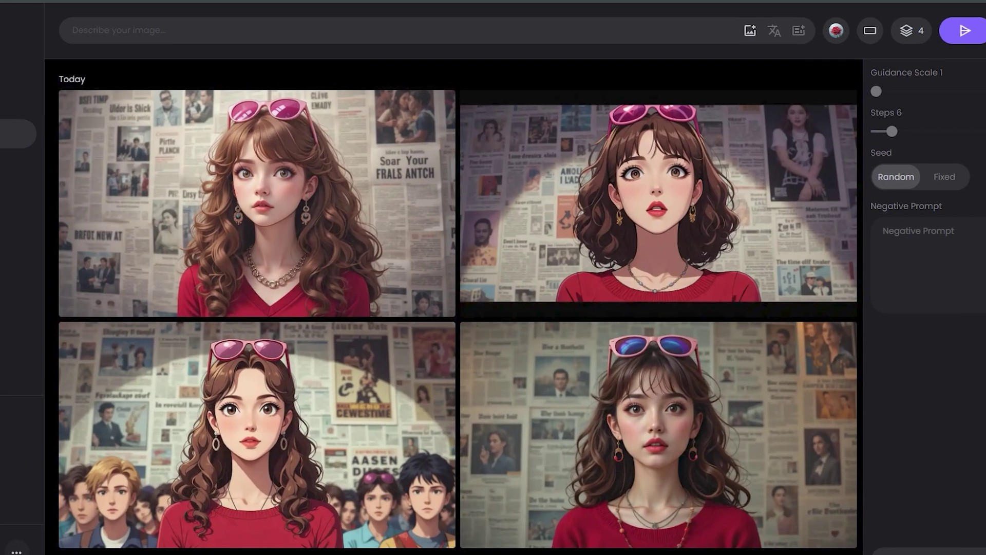
# View the newspaper-wall girl images full size through to the realistic girl with bangs, then close the viewer.
pyautogui.click(343, 217)
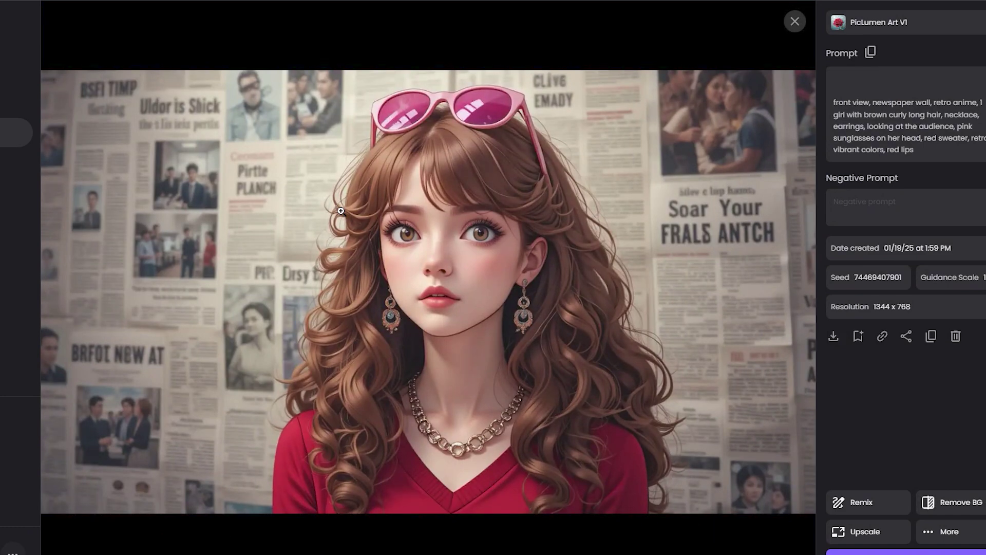
pyautogui.press('Right')
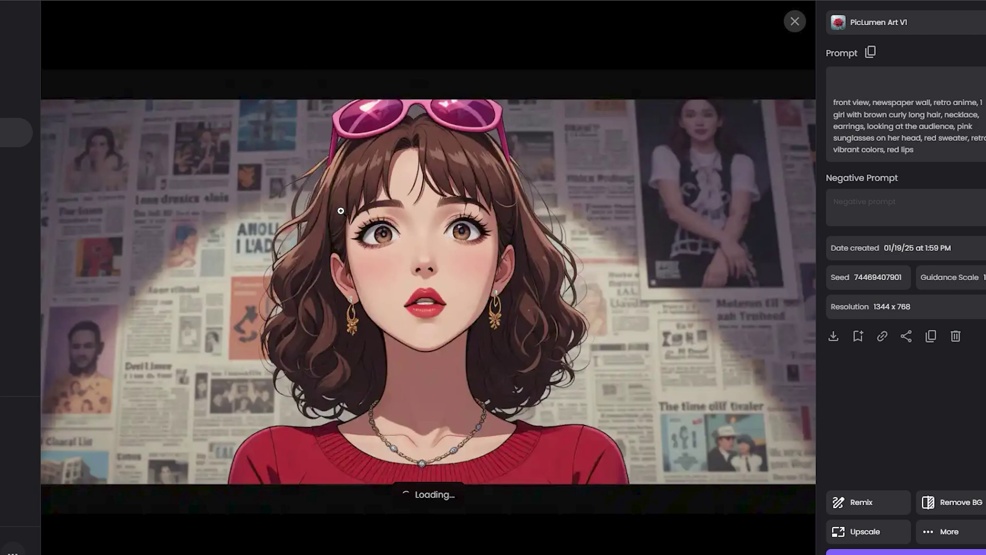
pyautogui.press('Right')
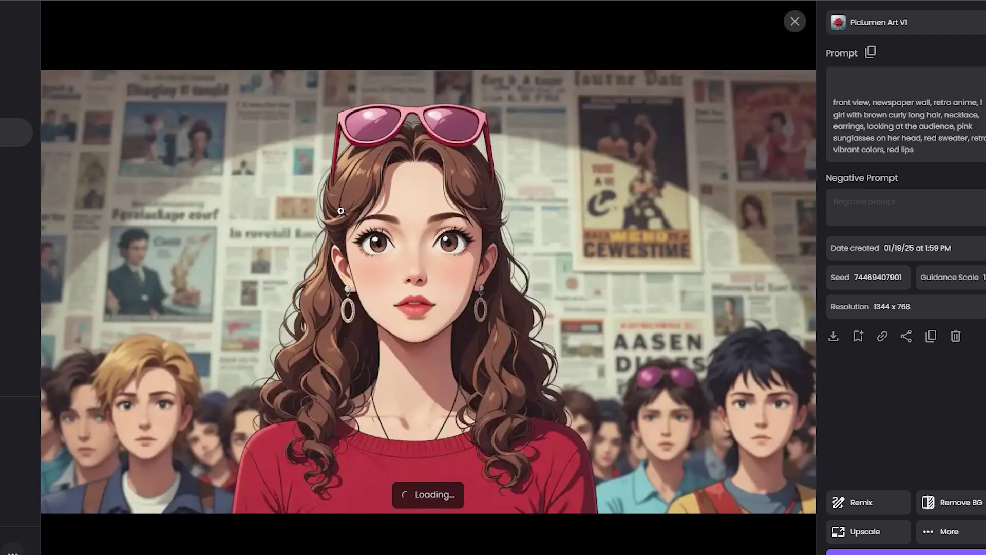
pyautogui.press('Right')
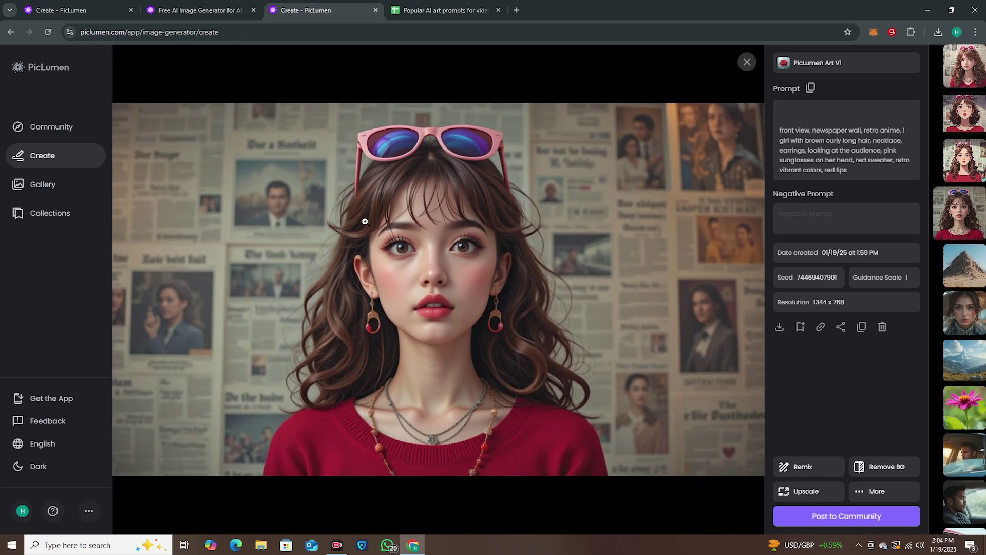
pyautogui.press('Escape')
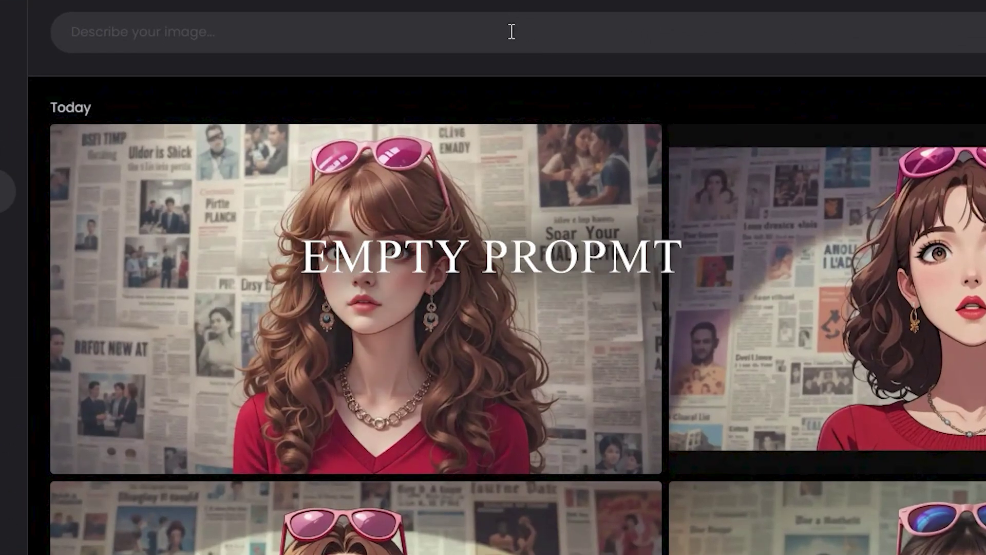
# Open the desert mountain image and step through the straw-hat portrait and mountain valley to the pink daisy.
pyautogui.click(514, 31)
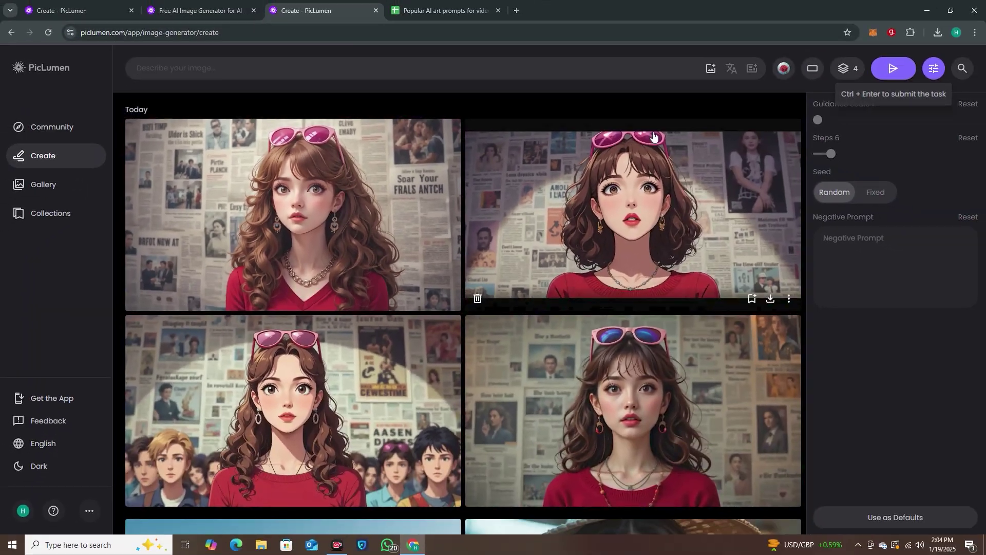
pyautogui.scroll(-8, 614, 175)
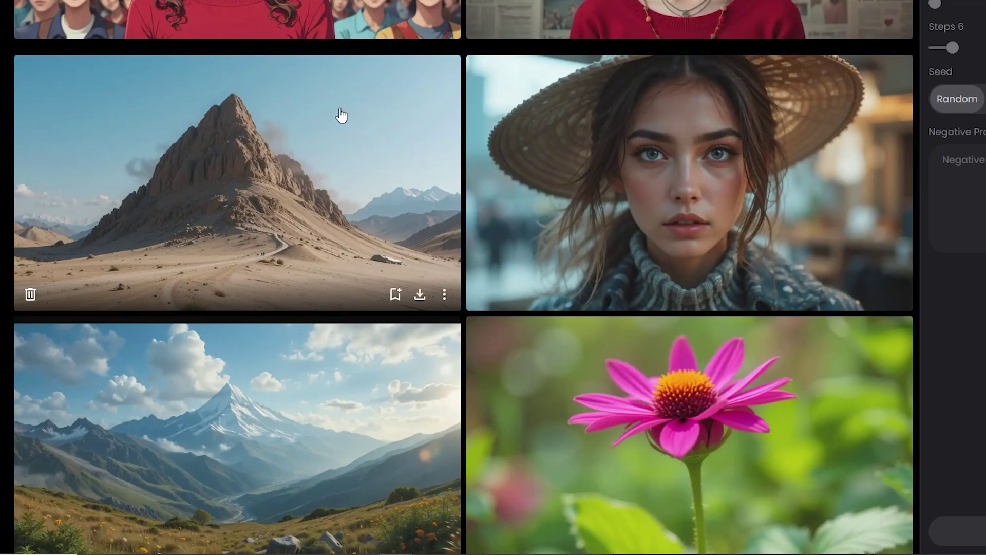
pyautogui.click(341, 115)
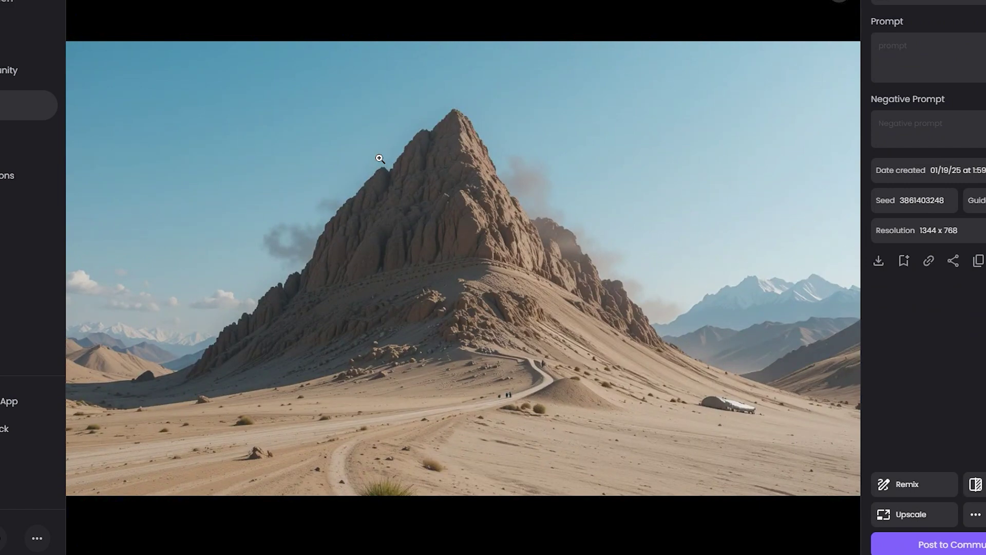
pyautogui.press('Right')
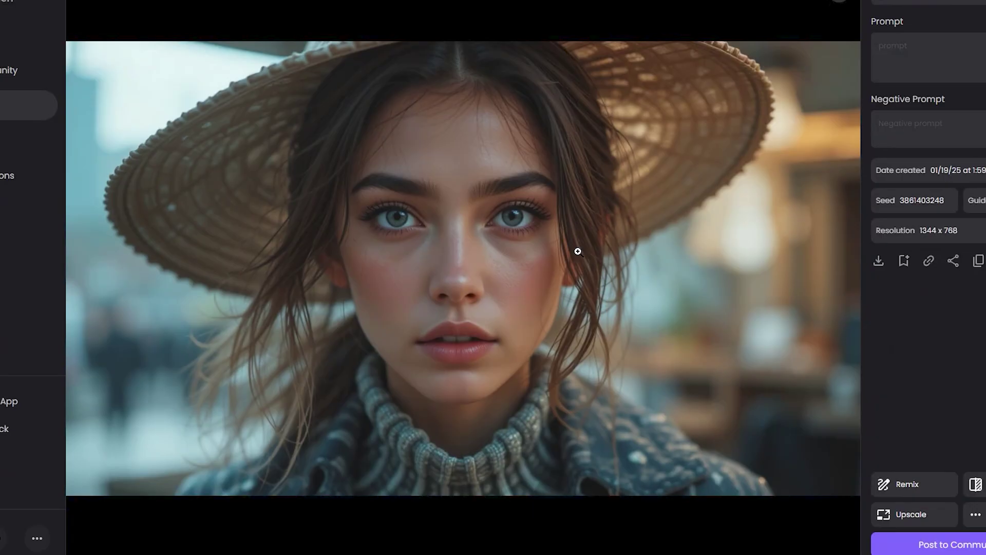
pyautogui.press('Right')
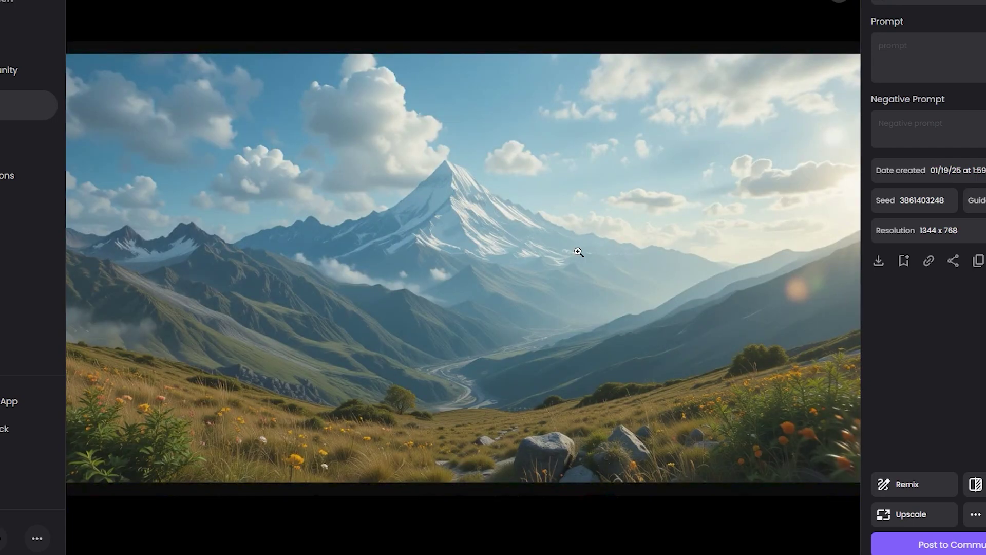
pyautogui.press('Right')
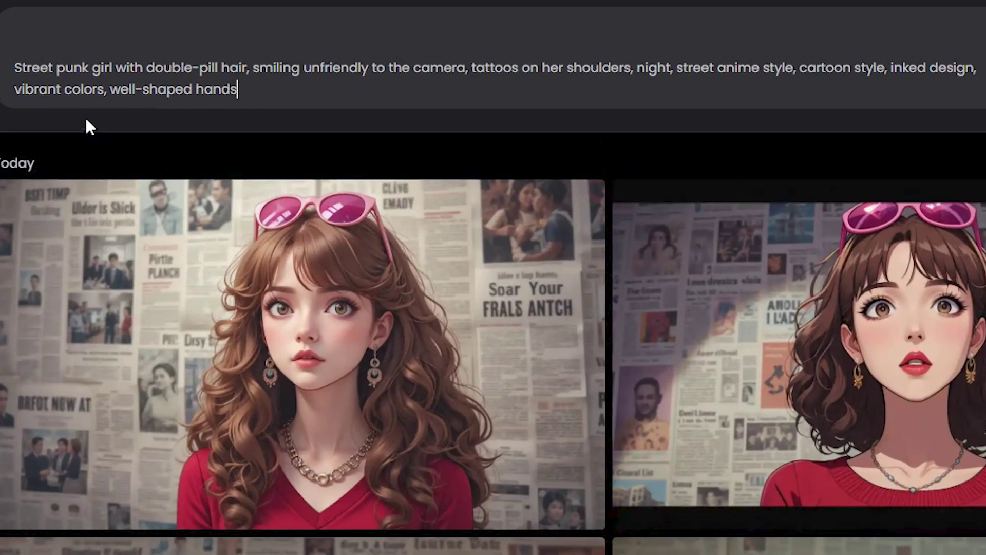
# Select parts of the street punk girl prompt and pick PicLumen Art V1 as the model.
pyautogui.moveTo(138, 93); pyautogui.dragTo(142, 97)
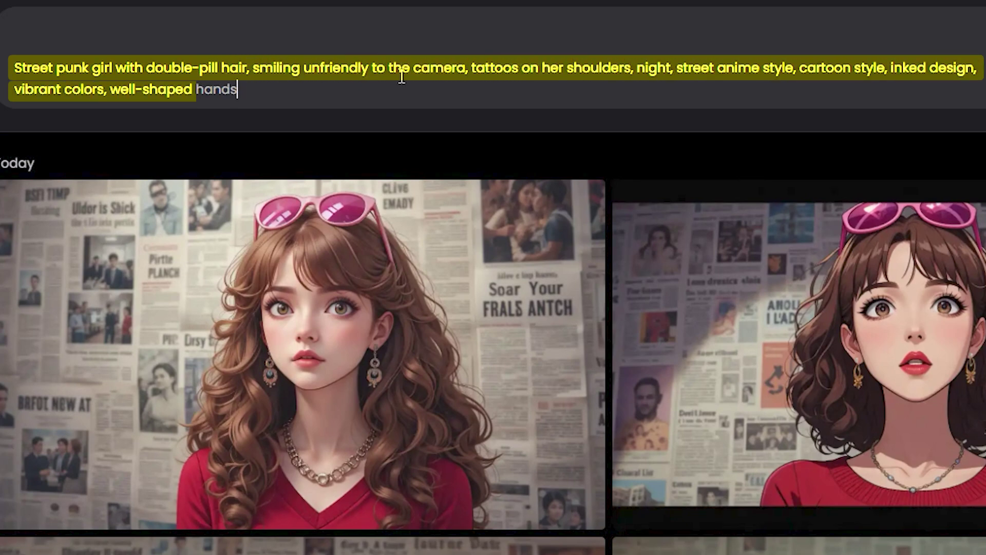
pyautogui.moveTo(497, 68); pyautogui.dragTo(632, 67)
pyautogui.click(985, 27)
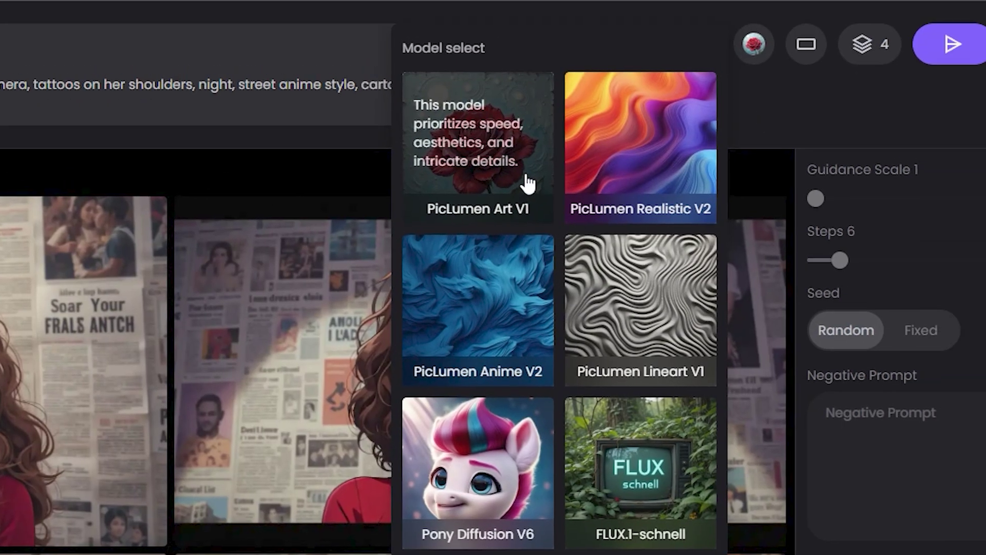
pyautogui.click(565, 155)
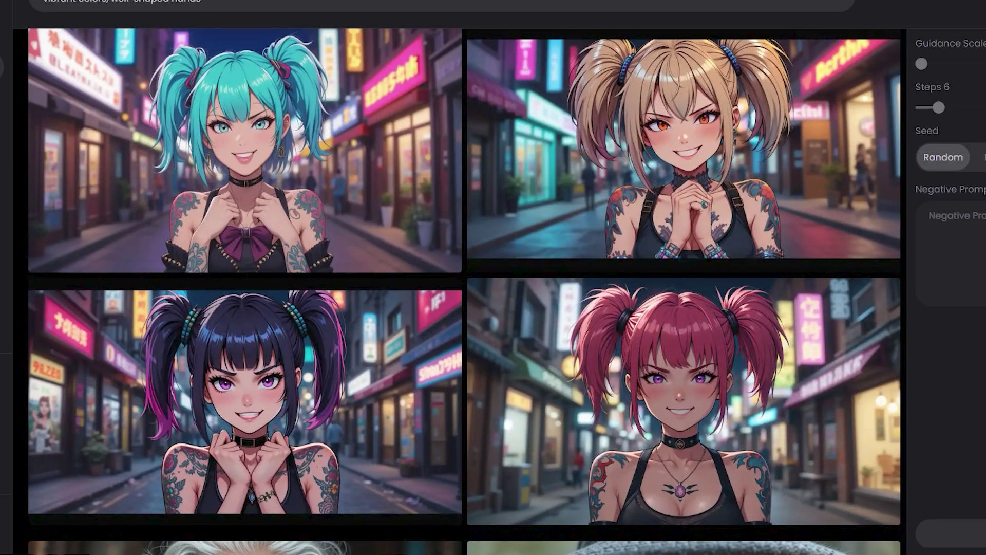
# Open the teal-haired street punk render and step through the dark-haired to the pink-haired variant.
pyautogui.click(299, 257)
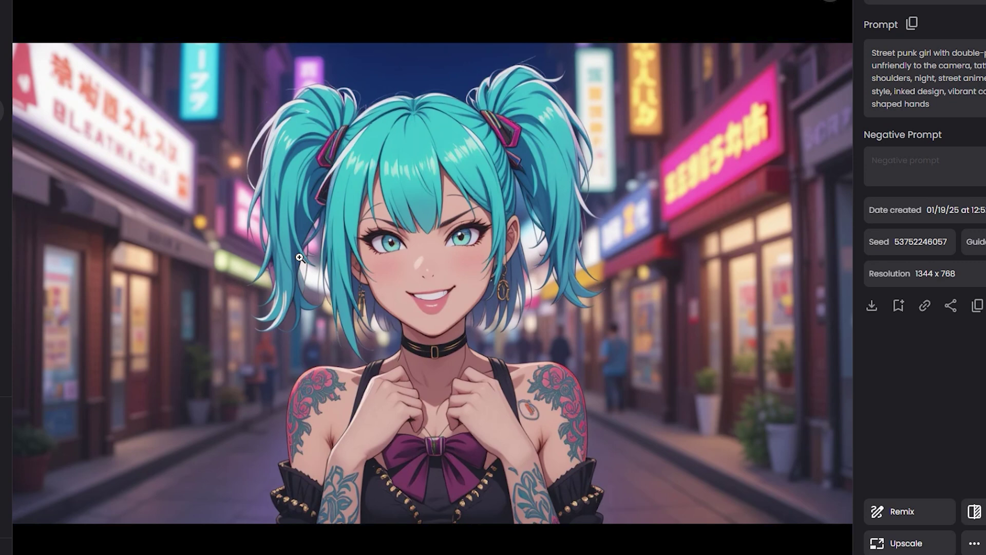
pyautogui.press('Right')
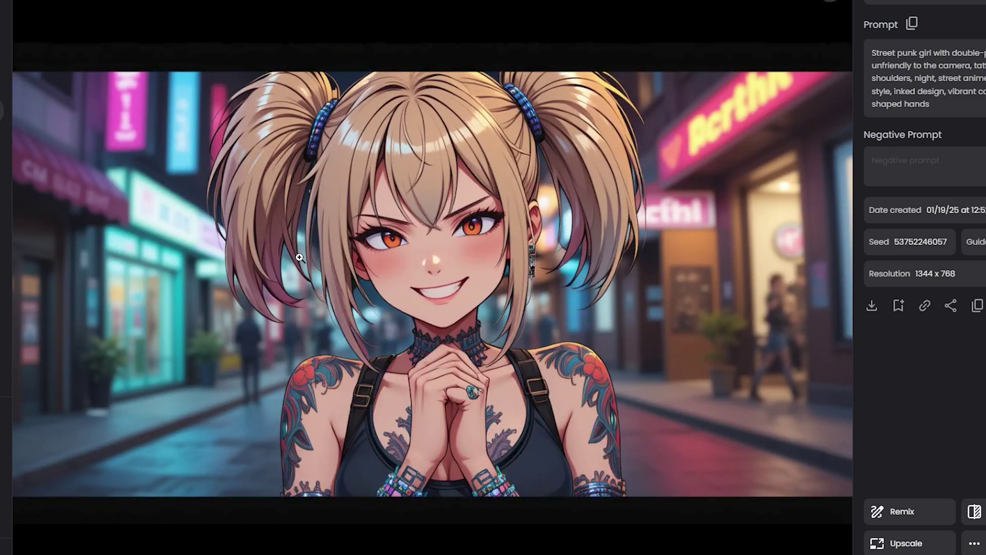
pyautogui.press('Right')
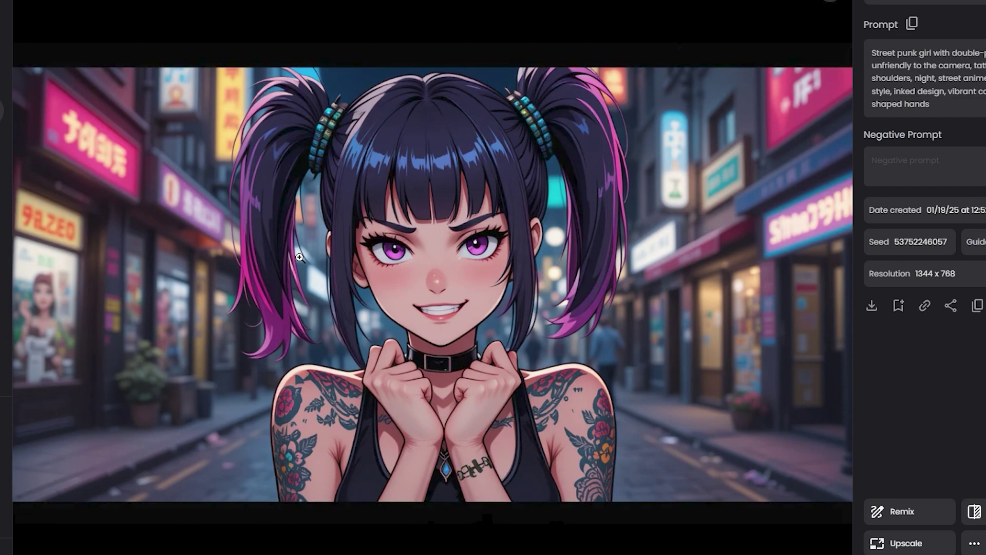
pyautogui.press('Right')
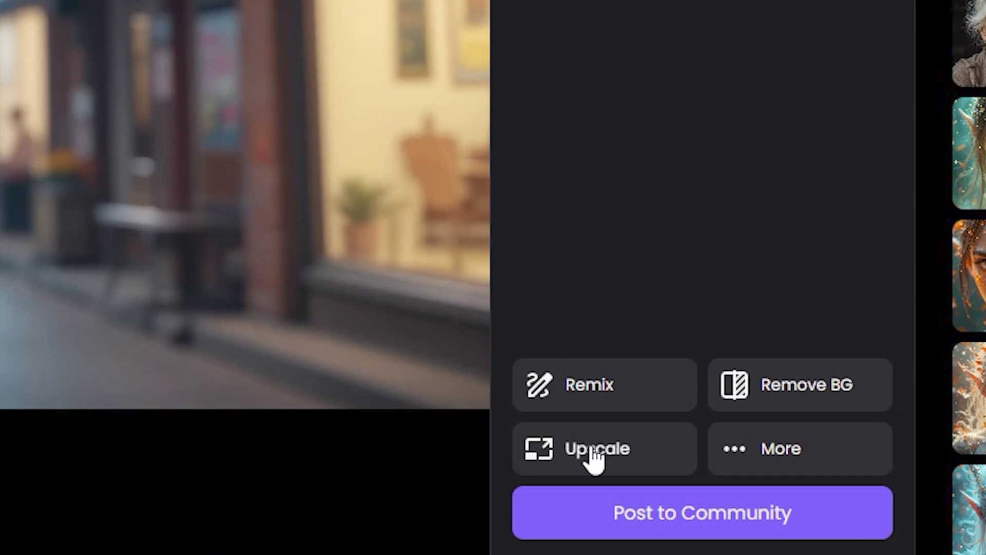
# Upscale the pink-haired punk girl 2.0x with redraw strength 0.5 to 2688 x 1536, then zoom in on it.
pyautogui.click(595, 457)
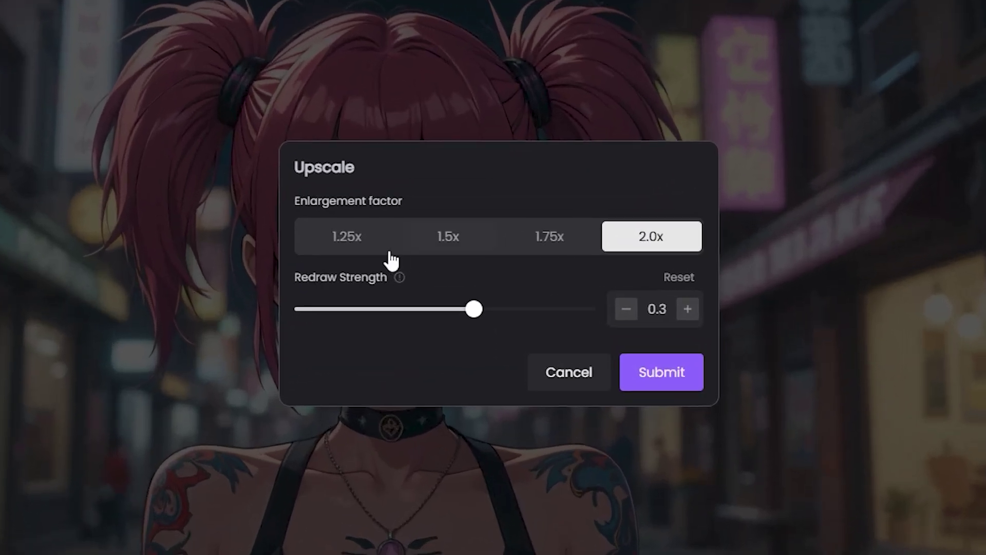
pyautogui.click(348, 244)
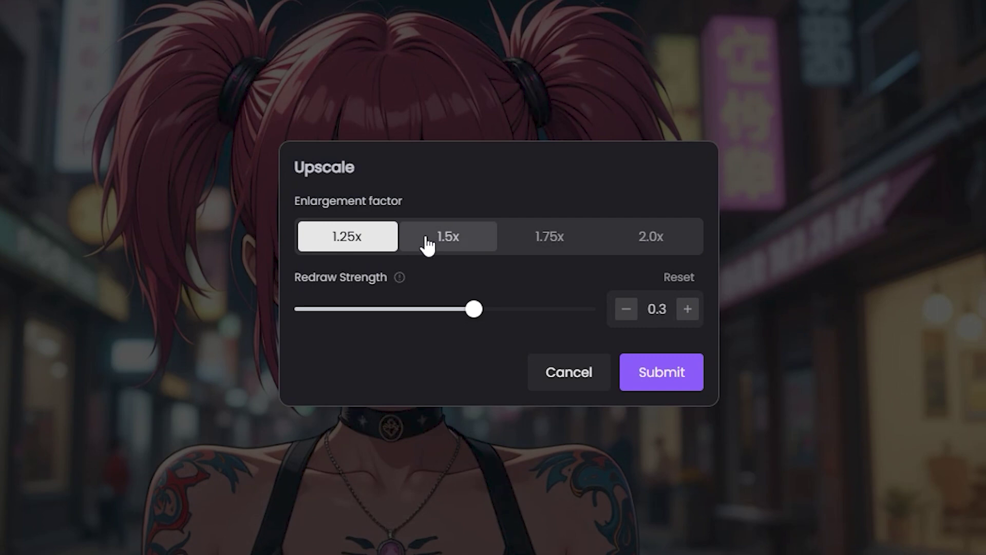
pyautogui.click(550, 236)
pyautogui.click(668, 238)
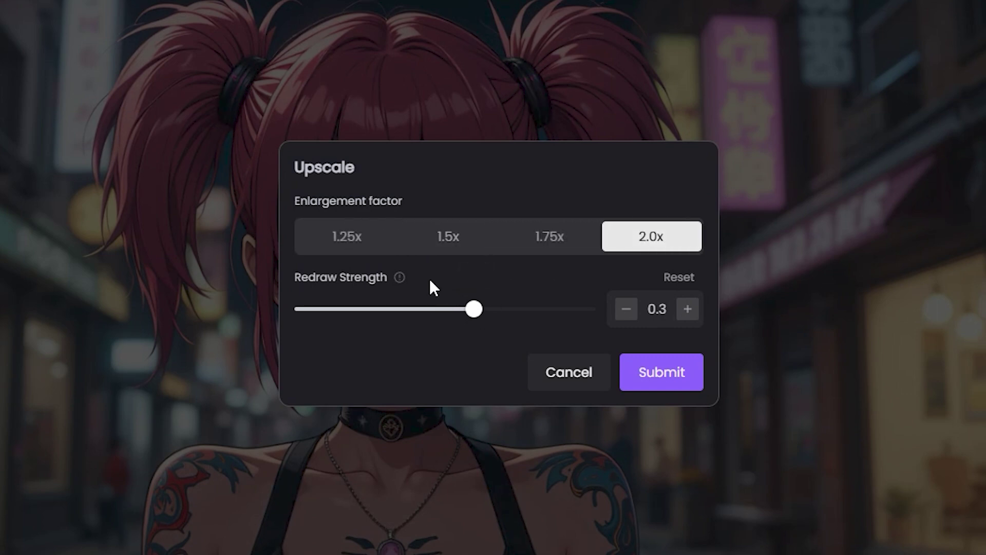
pyautogui.moveTo(399, 278)
pyautogui.moveTo(473, 309); pyautogui.dragTo(341, 322)
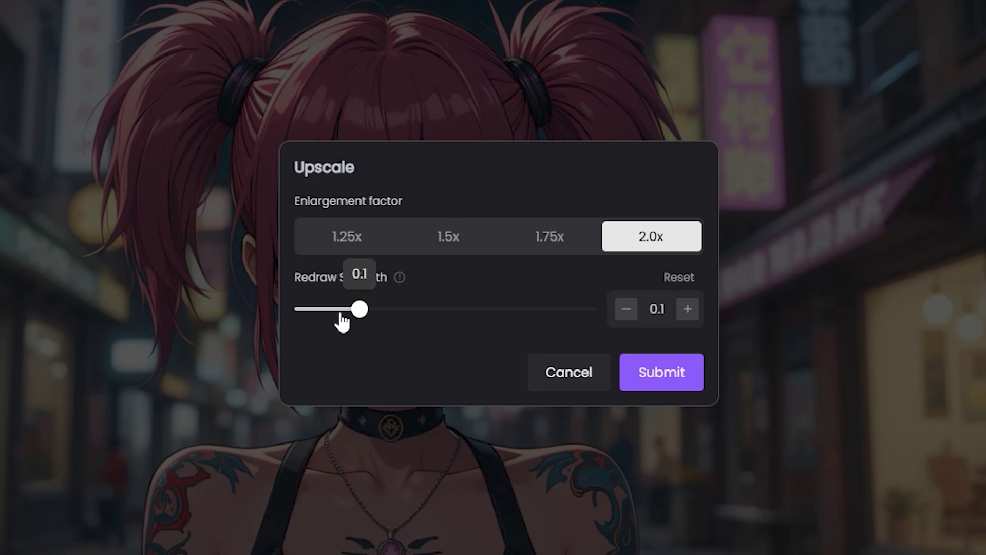
pyautogui.moveTo(342, 322); pyautogui.dragTo(570, 323)
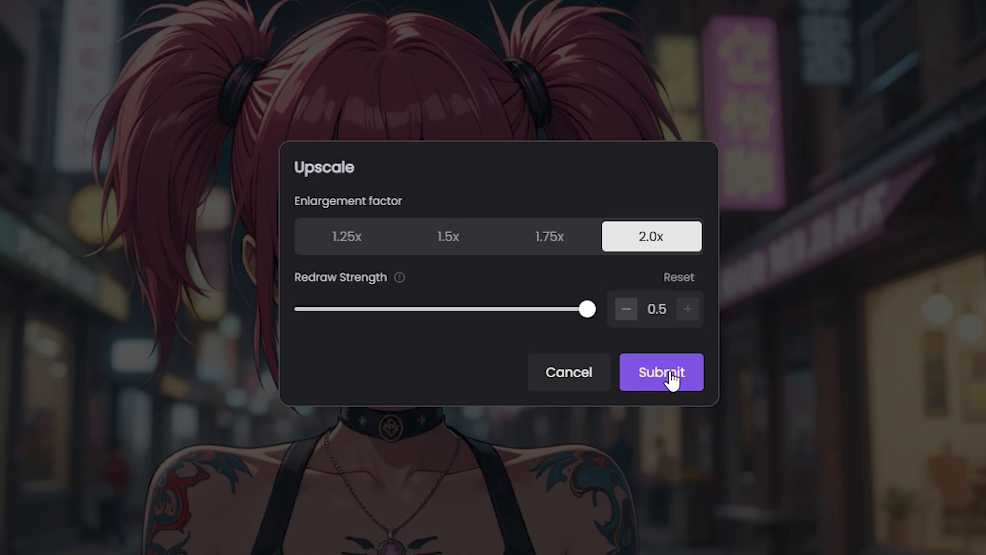
pyautogui.click(668, 374)
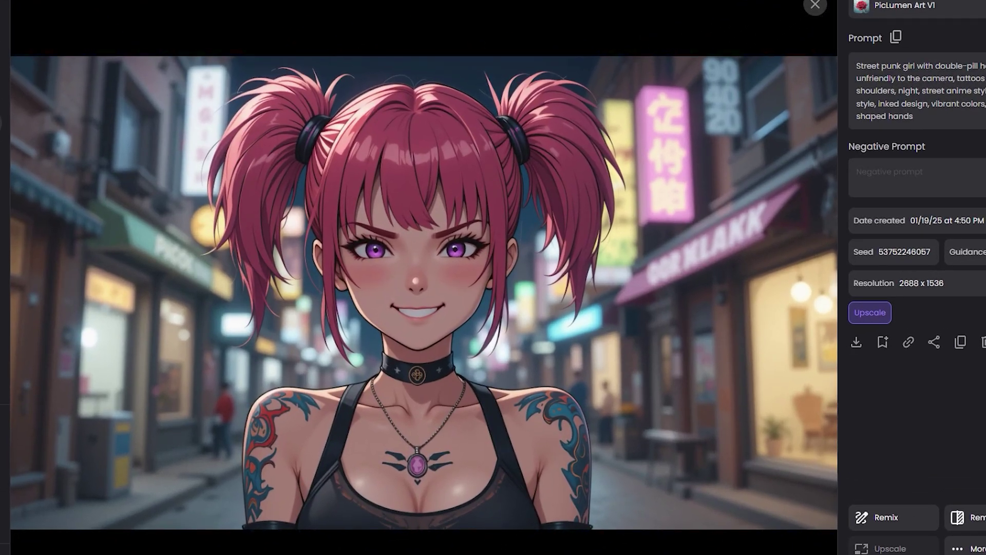
pyautogui.click(401, 258)
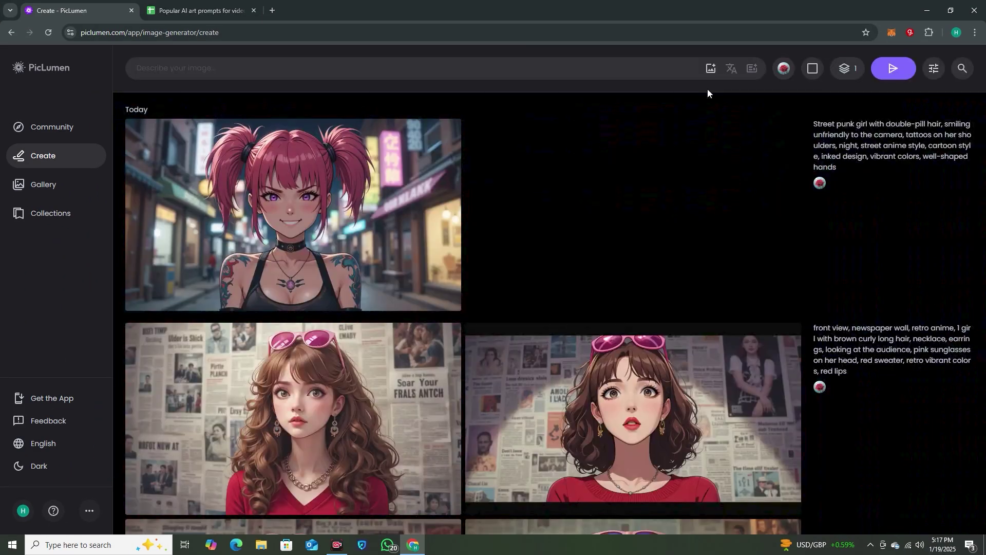
# Paste the rock&roll boy prompt and browse its guitarist renders, from the red guitar to the yellow sky.
pyautogui.write('closeup portrait of a rock&roll boy, holding an electric guitar, destructive city background, night, cyberpunk style, anime style, ink design')
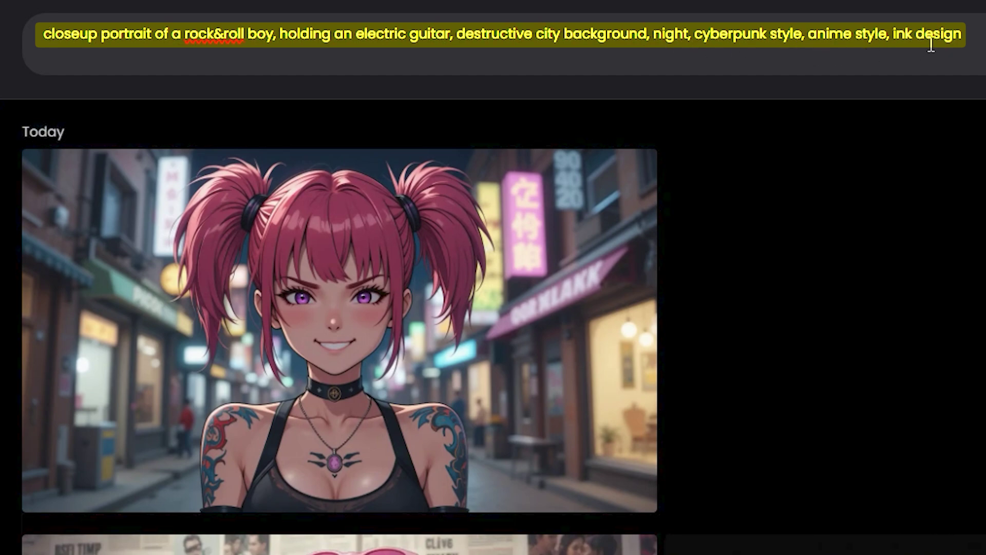
pyautogui.press('End')
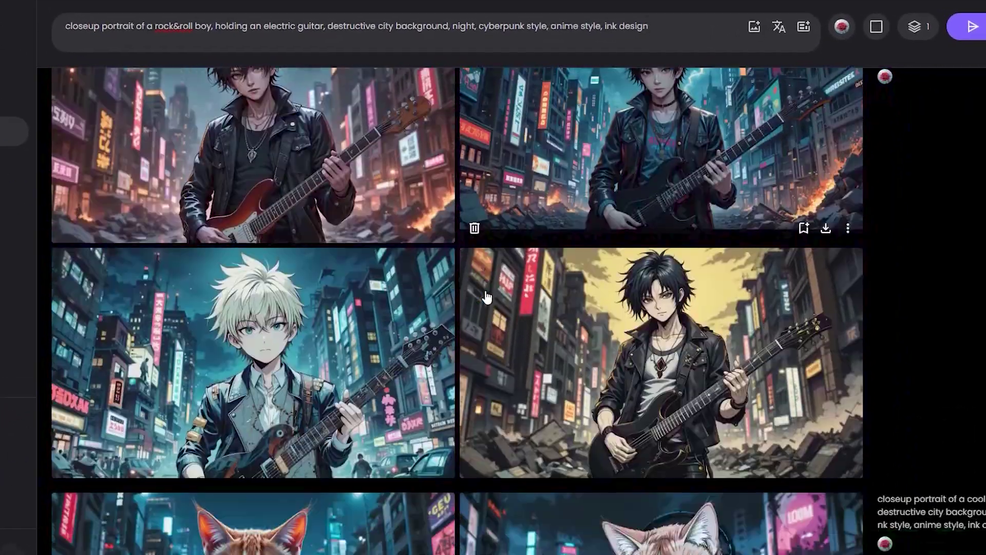
pyautogui.click(276, 154)
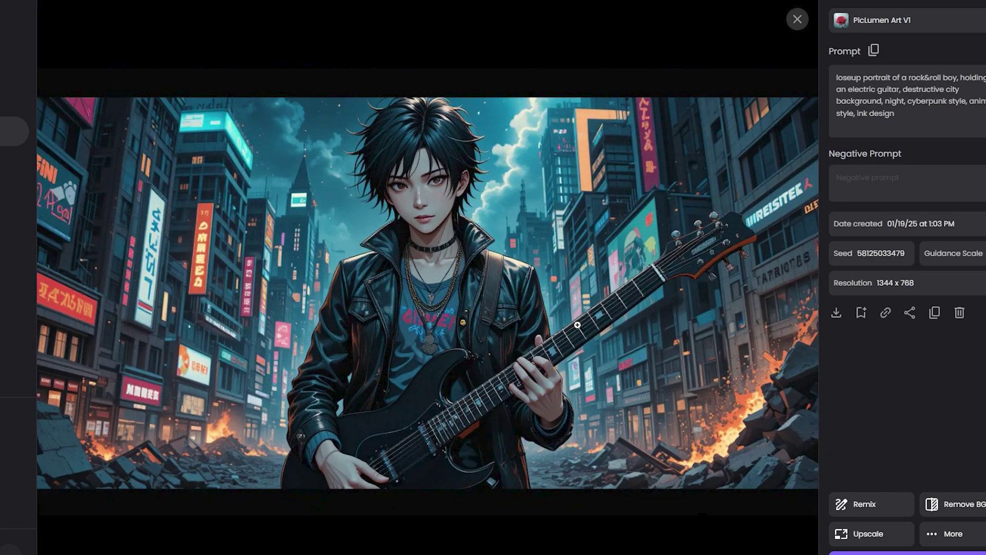
pyautogui.press('Right')
pyautogui.press('Right')
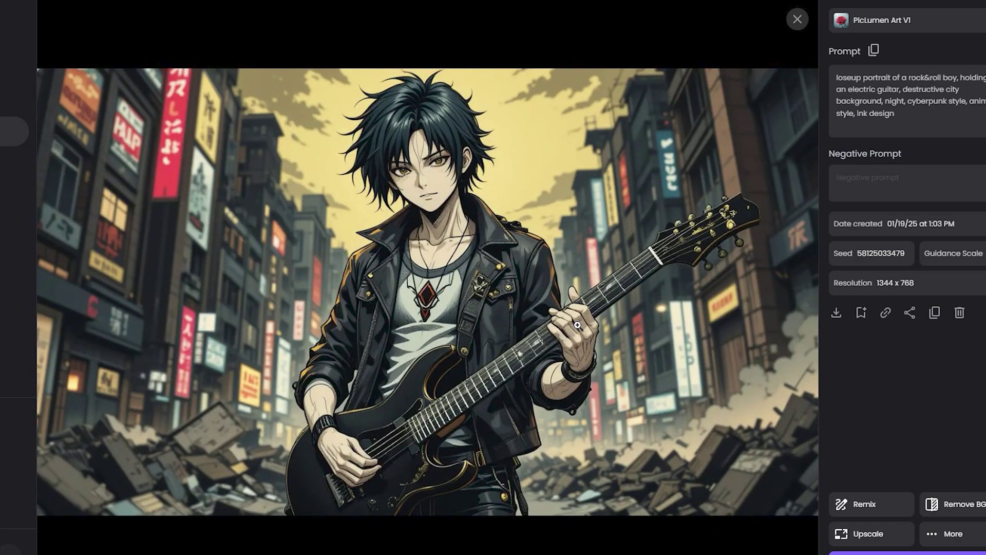
pyautogui.press('Right')
pyautogui.press('Right')
pyautogui.press('Right')
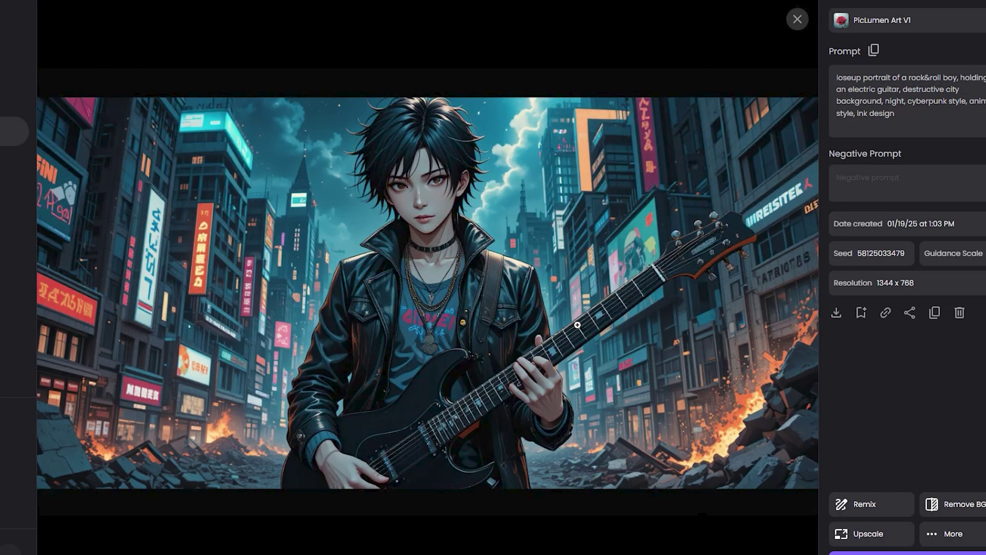
pyautogui.press('Right')
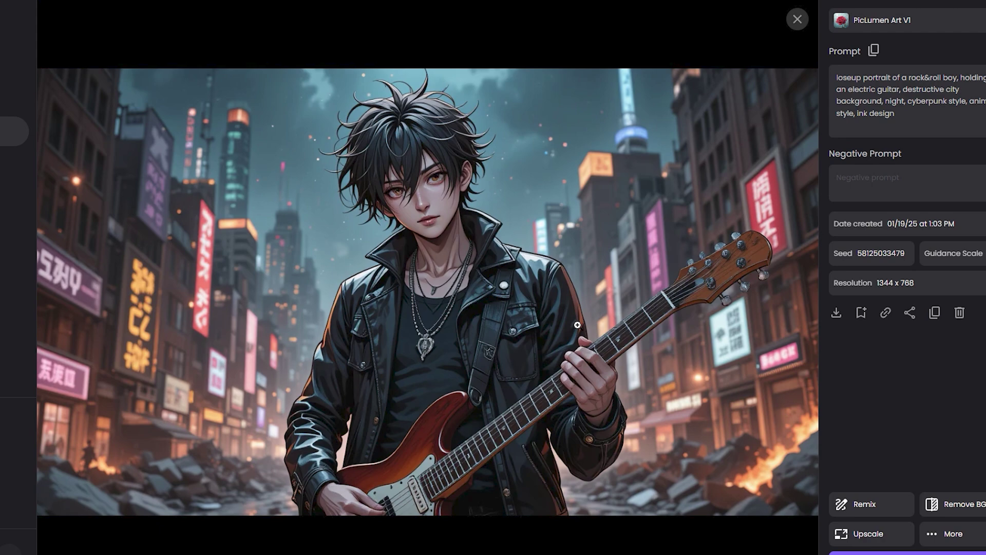
pyautogui.press('Right')
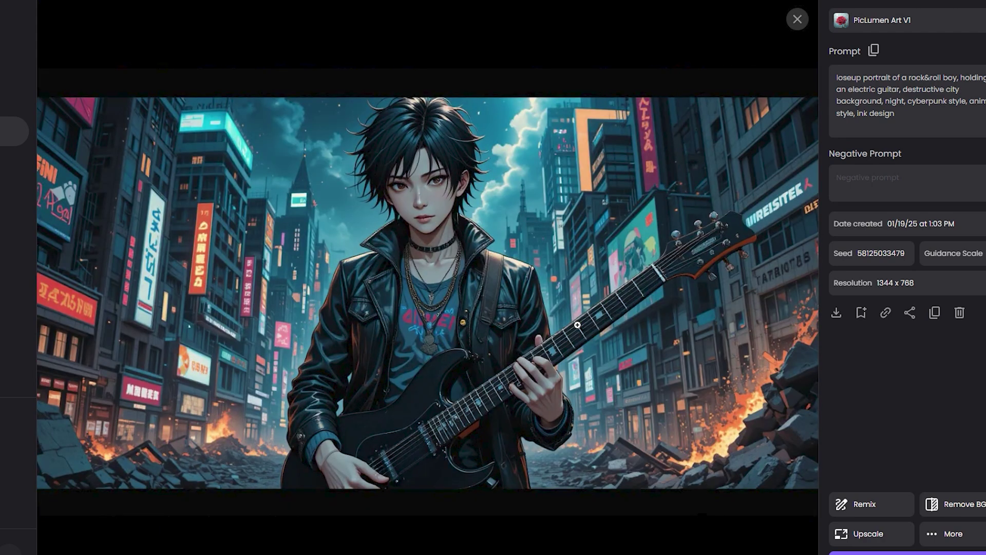
pyautogui.press('Right')
pyautogui.press('Right')
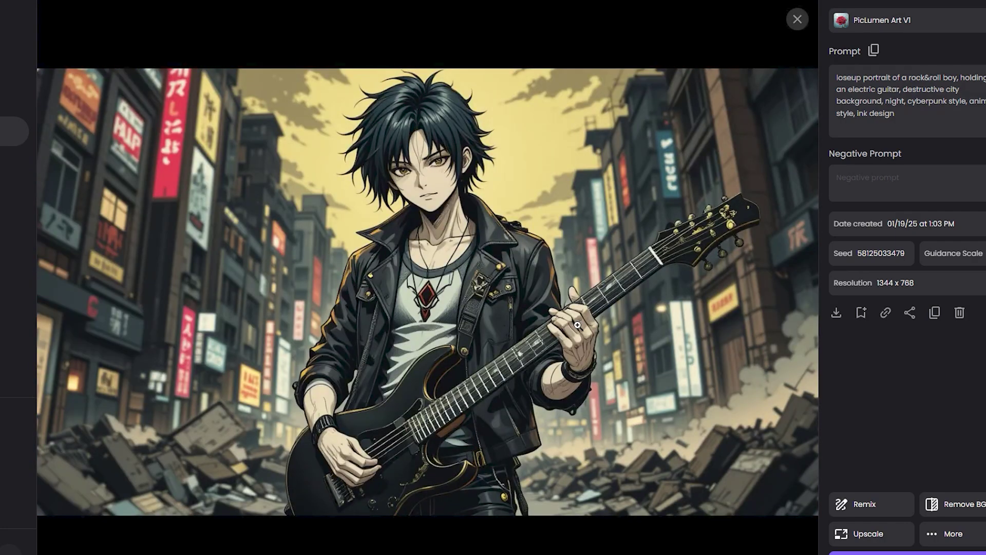
pyautogui.press('Right')
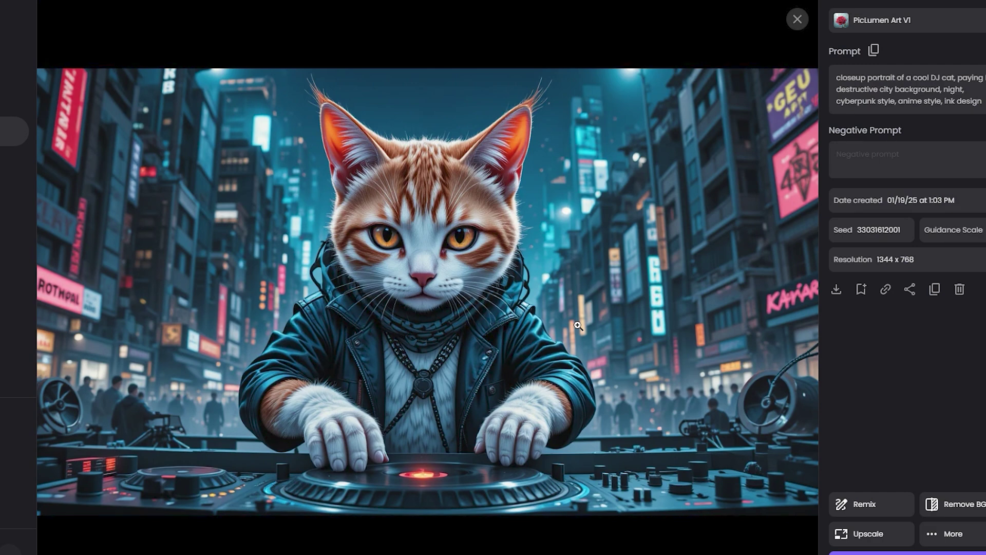
# Browse the DJ cat renders in sunglasses and bow tie, then close the viewer.
pyautogui.press('Right')
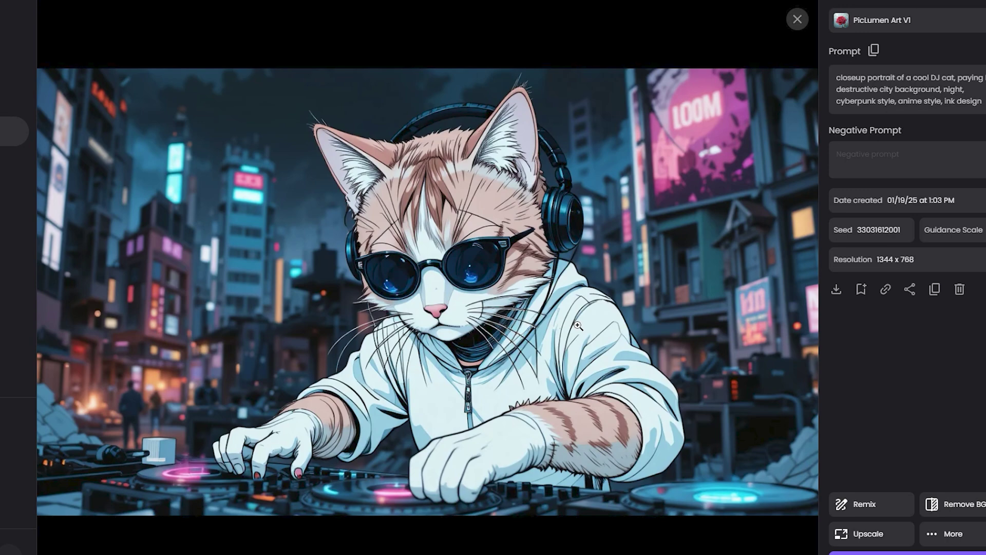
pyautogui.press('Right')
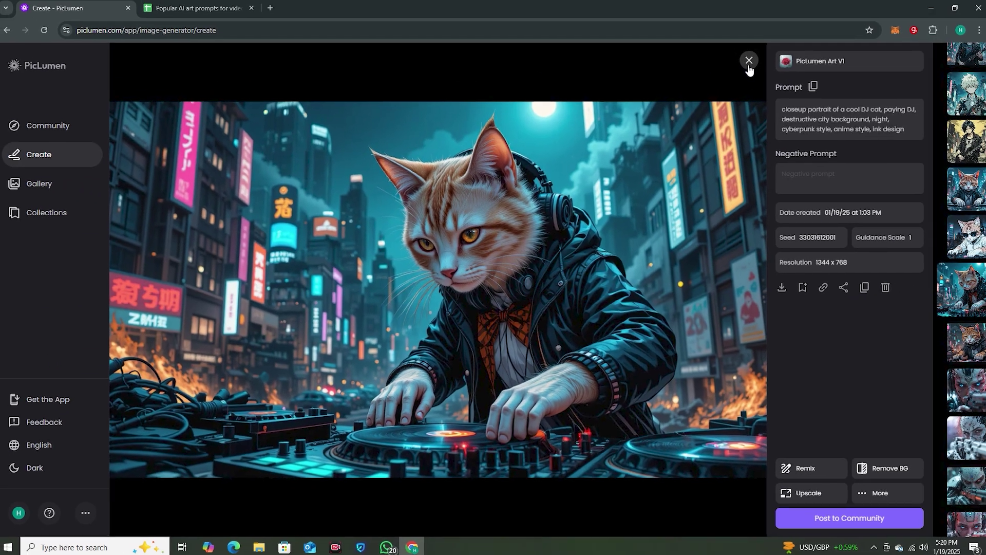
pyautogui.click(749, 60)
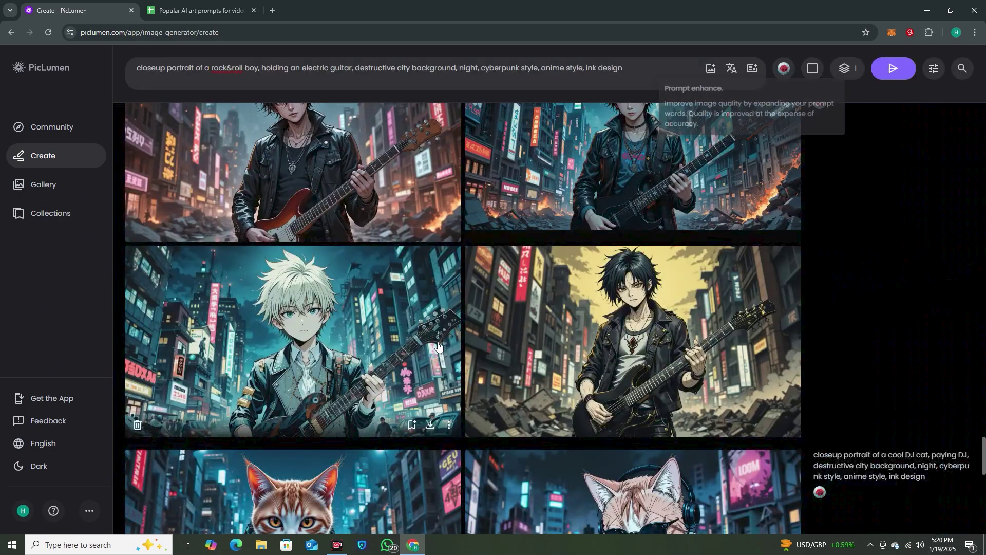
pyautogui.scroll(20, 960, 519)
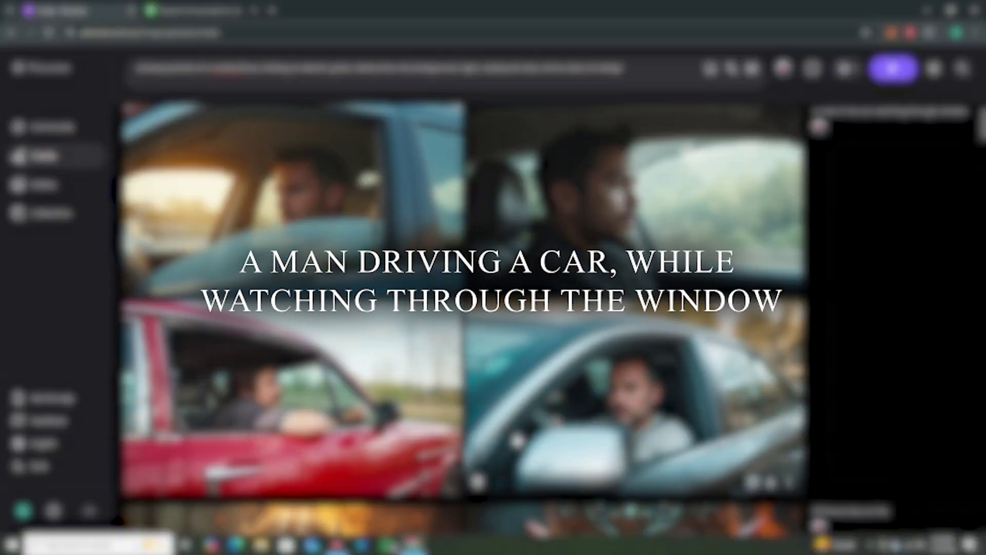
# Open the sunlit blue-car image and browse the man-in-car renders, including the red car.
pyautogui.click(286, 227)
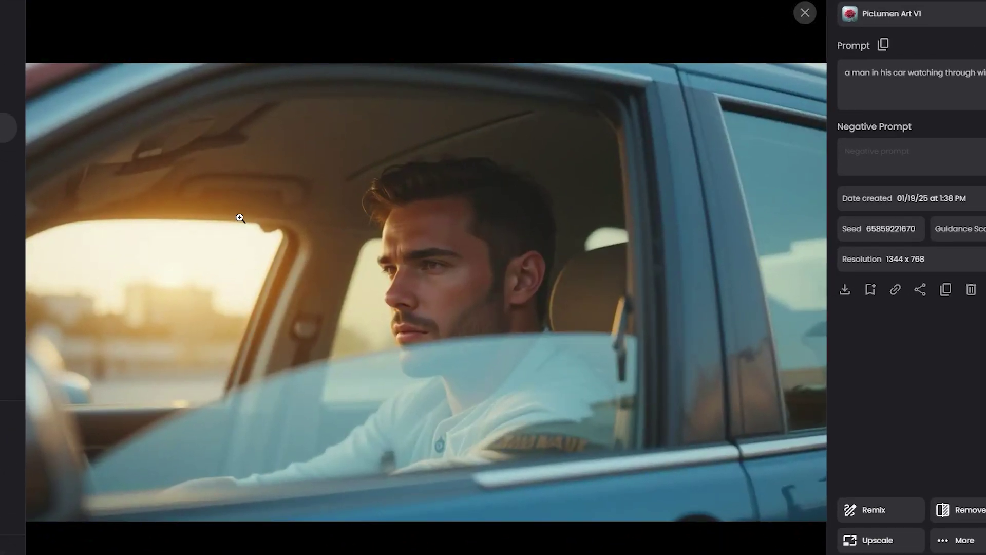
pyautogui.press('Right')
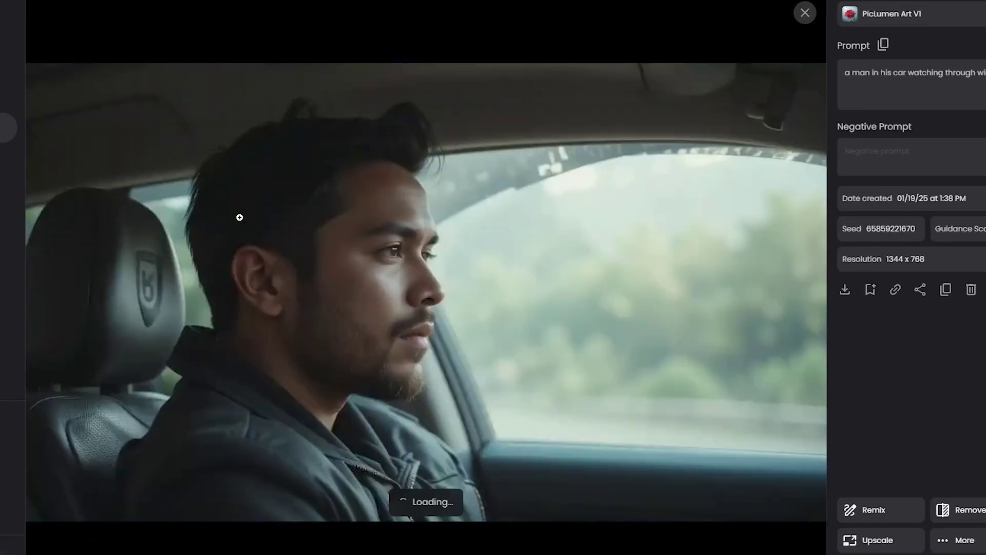
pyautogui.press('Right')
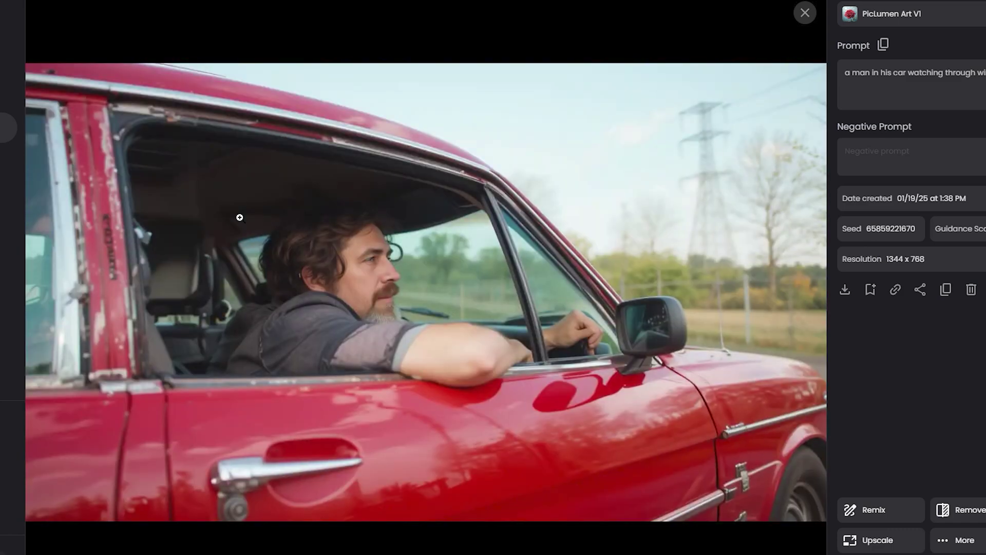
pyautogui.press('Left')
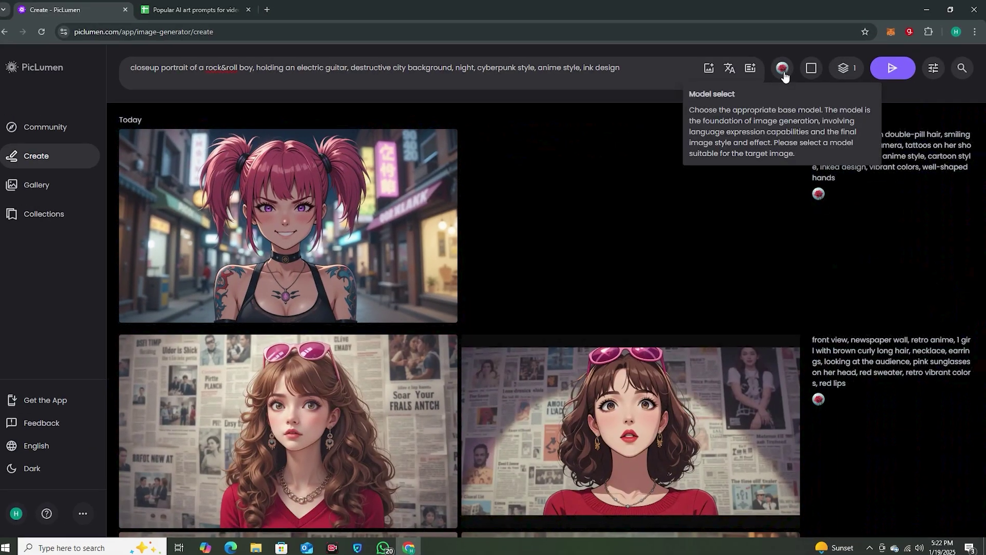
# Switch the generation model to FLUX.1-schnell.
pyautogui.click(786, 75)
pyautogui.moveTo(568, 432)
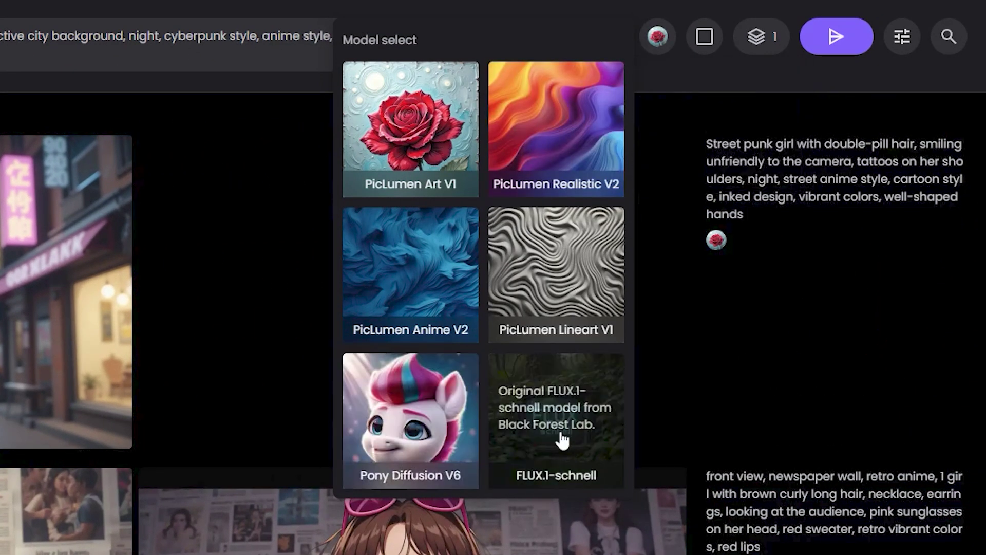
pyautogui.click(565, 436)
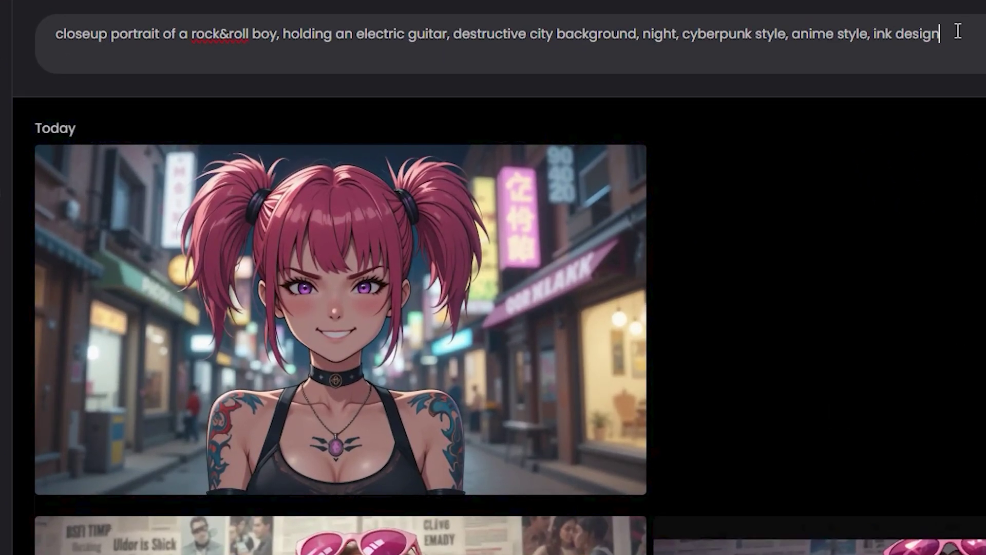
# Replace the prompt with 'A woman wearing a joker mask , on street' and generate four 16:9 images.
pyautogui.hotkey('ctrl', 'a')
pyautogui.press('BackSpace')
pyautogui.write('A woman wearing a jo')
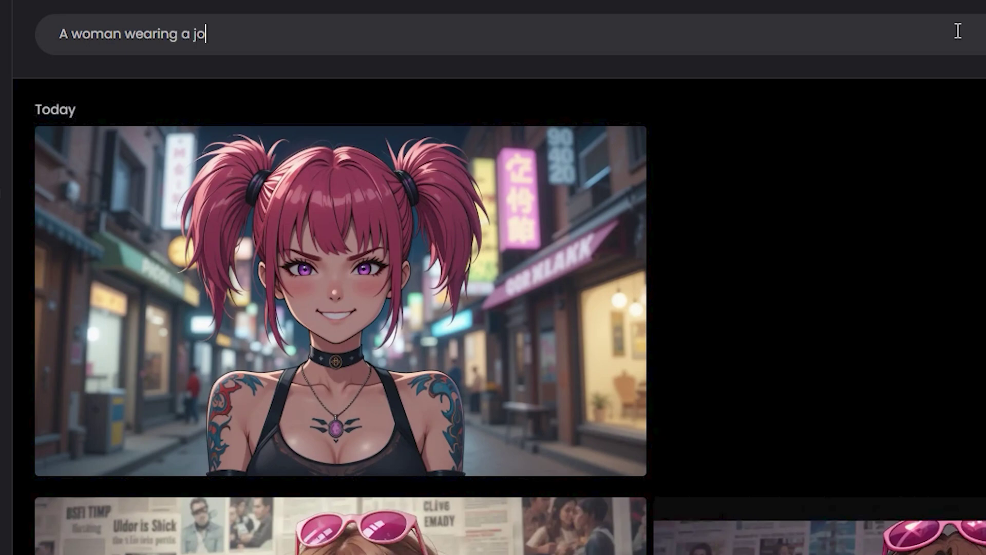
pyautogui.write('ker mask , on street')
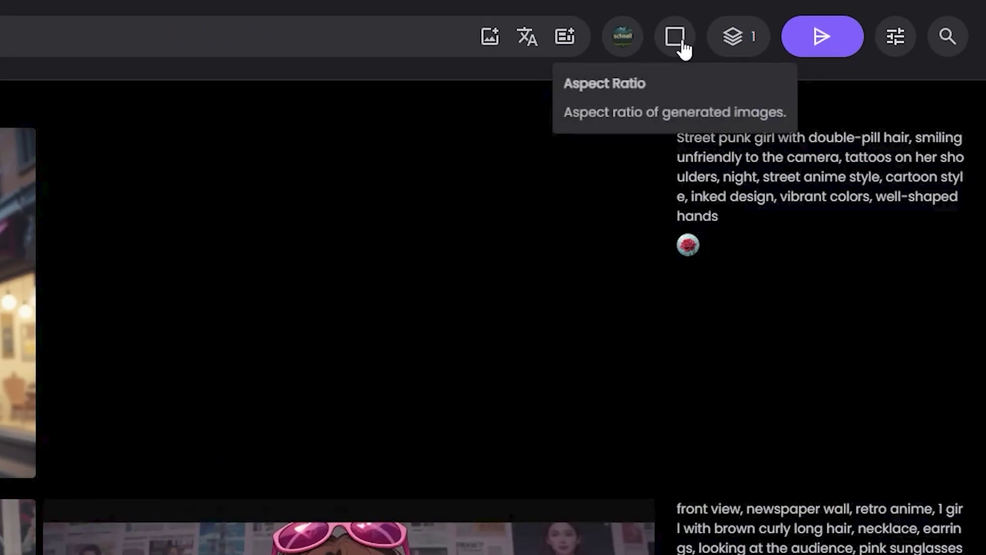
pyautogui.click(674, 36)
pyautogui.click(740, 331)
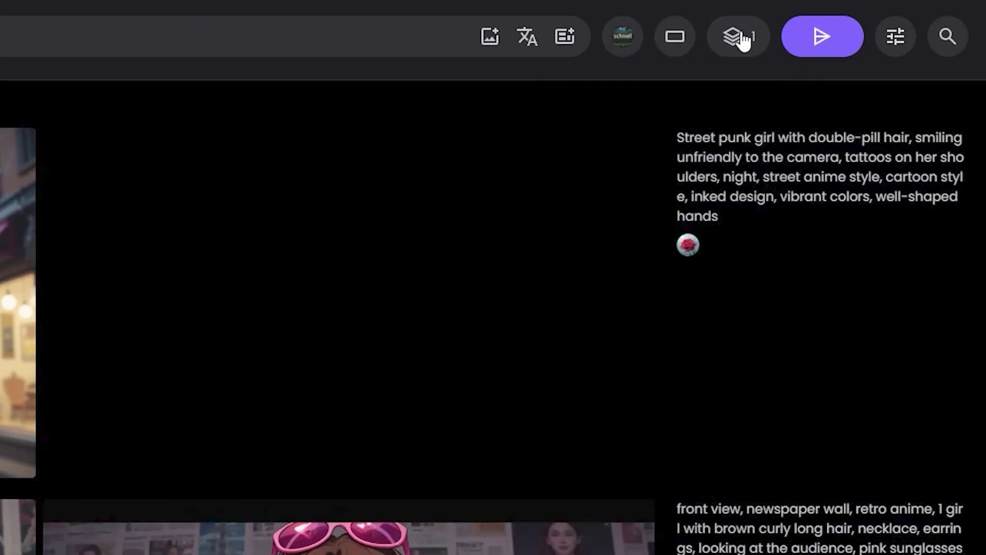
pyautogui.click(740, 36)
pyautogui.click(778, 227)
pyautogui.click(822, 36)
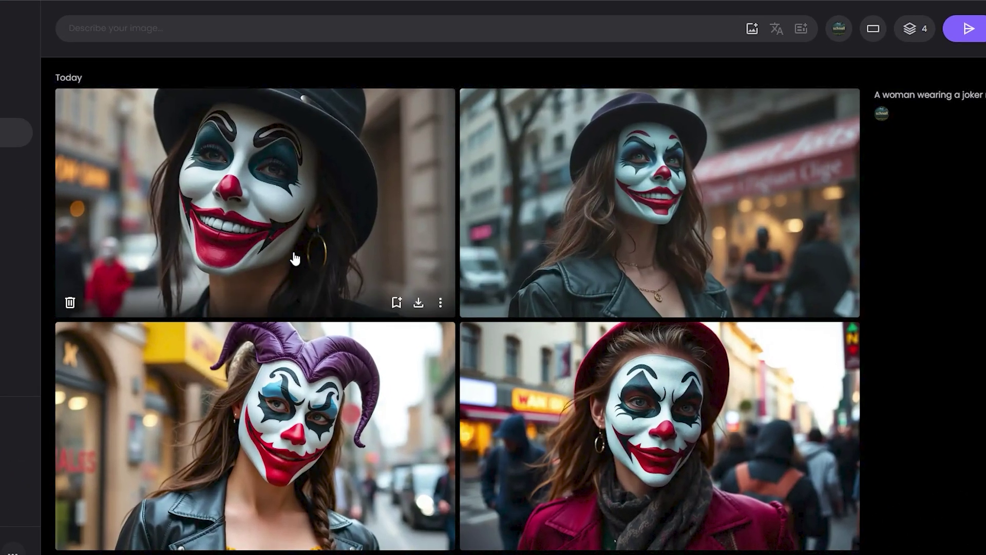
# Browse all four joker-mask images full size, then show More options for the red-hat one.
pyautogui.click(295, 259)
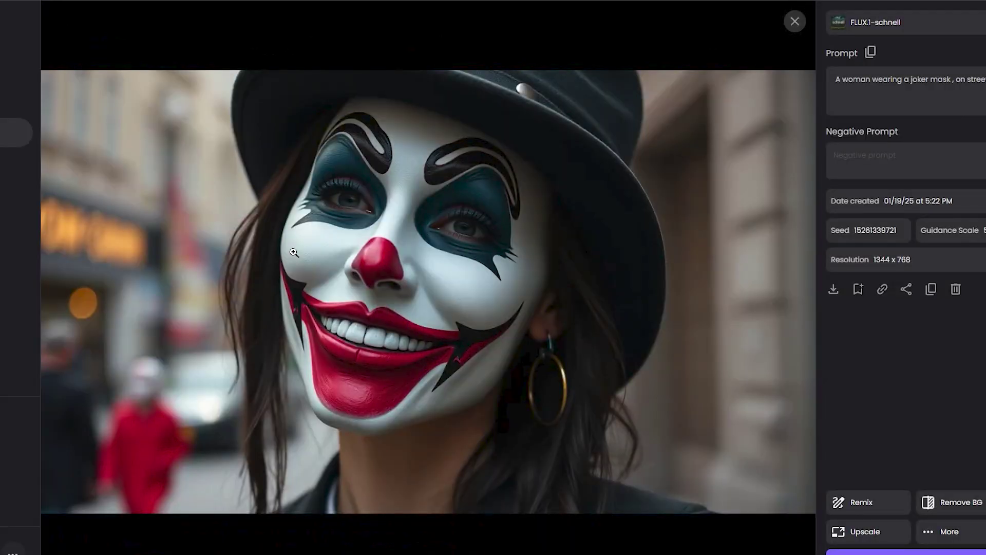
pyautogui.press('Right')
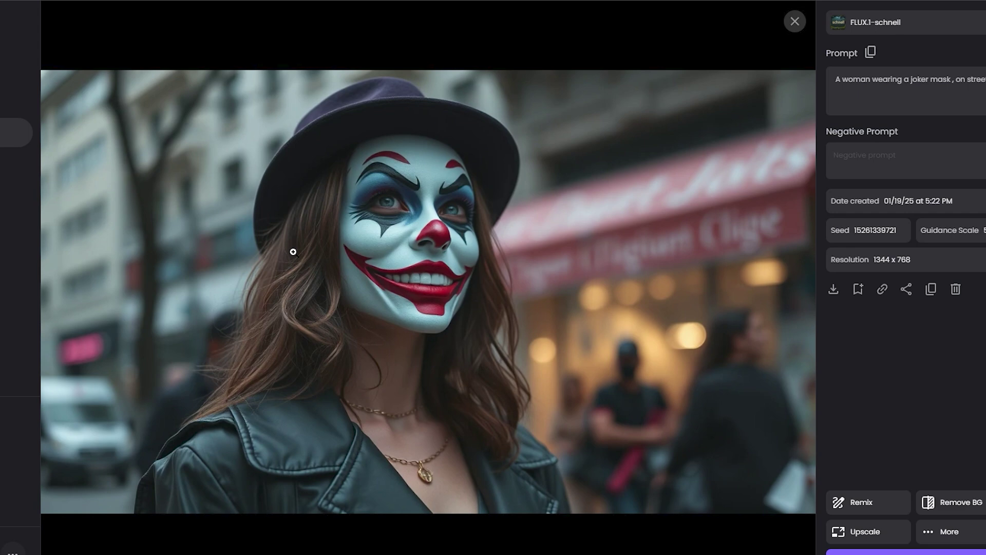
pyautogui.press('Right')
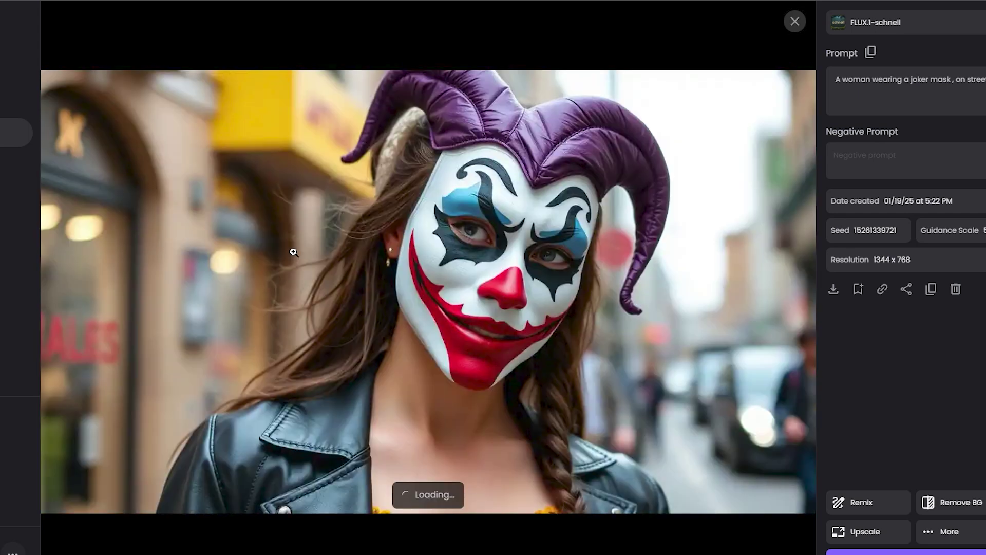
pyautogui.press('Right')
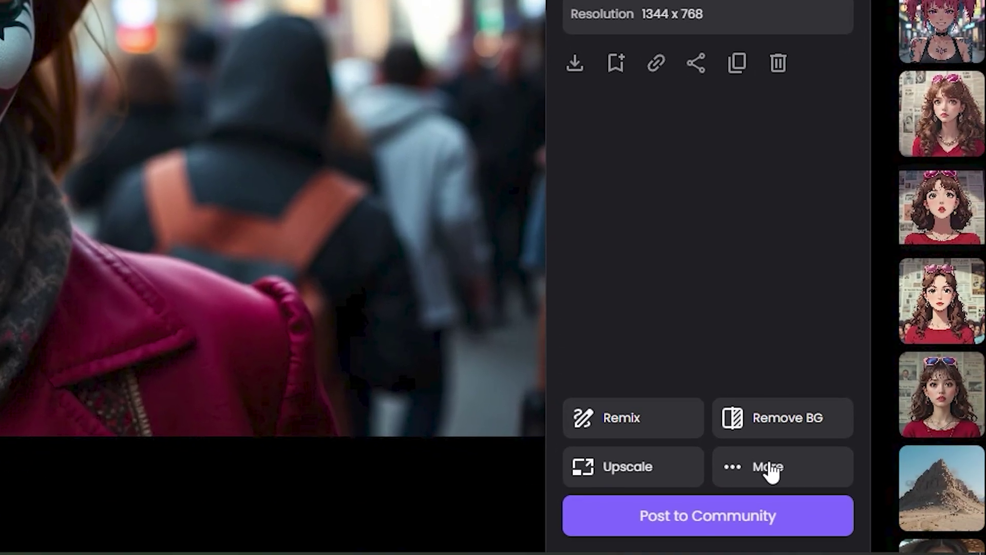
pyautogui.click(949, 532)
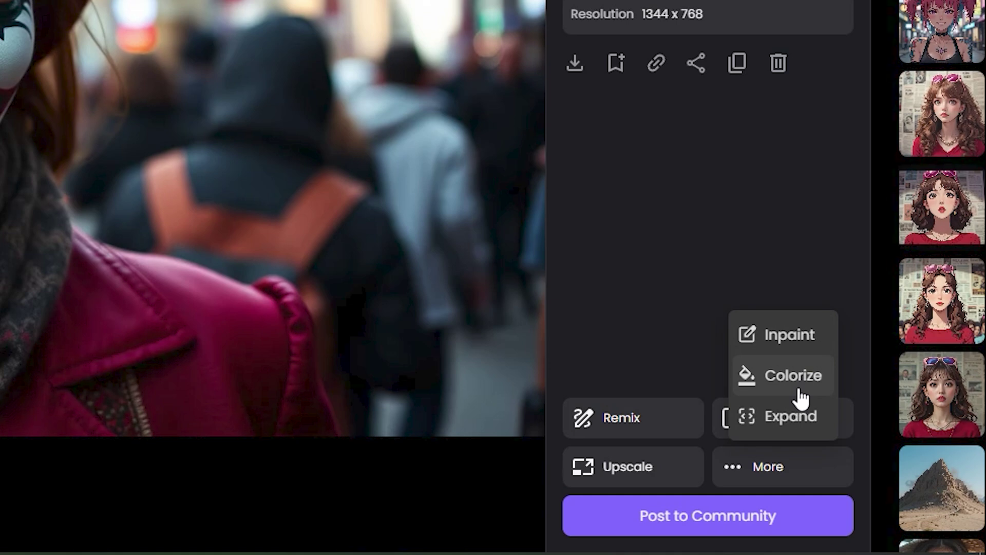
# Expand the red-hat joker image on all four sides to about 1557 x 882 and generate it.
pyautogui.click(806, 421)
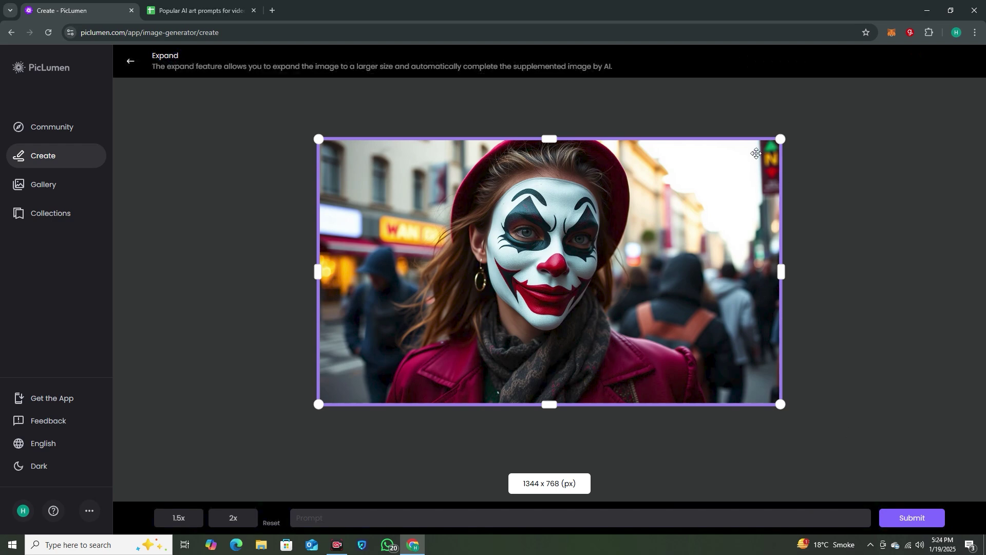
pyautogui.moveTo(777, 270); pyautogui.dragTo(815, 272)
pyautogui.moveTo(318, 272); pyautogui.dragTo(279, 271)
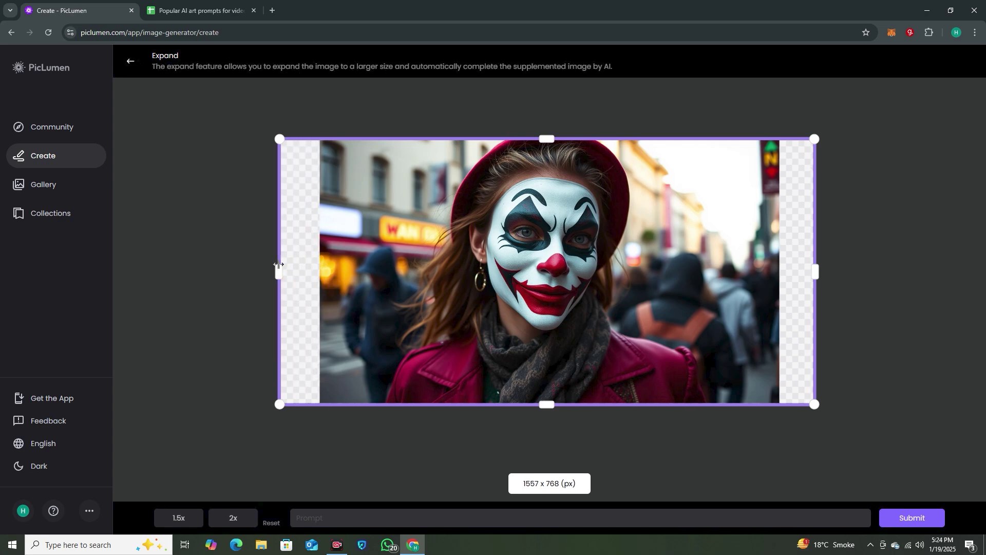
pyautogui.moveTo(533, 138); pyautogui.dragTo(546, 116)
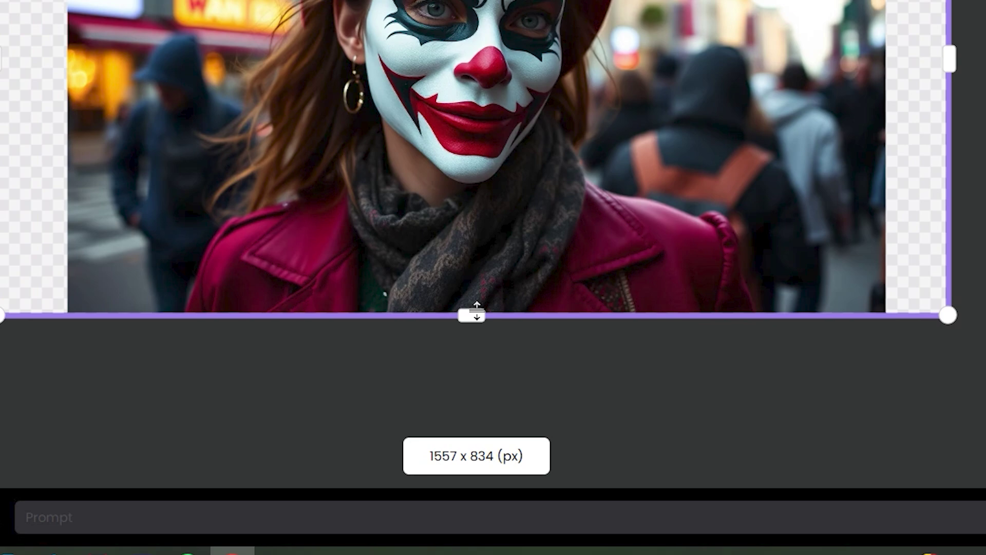
pyautogui.moveTo(489, 335); pyautogui.dragTo(494, 358)
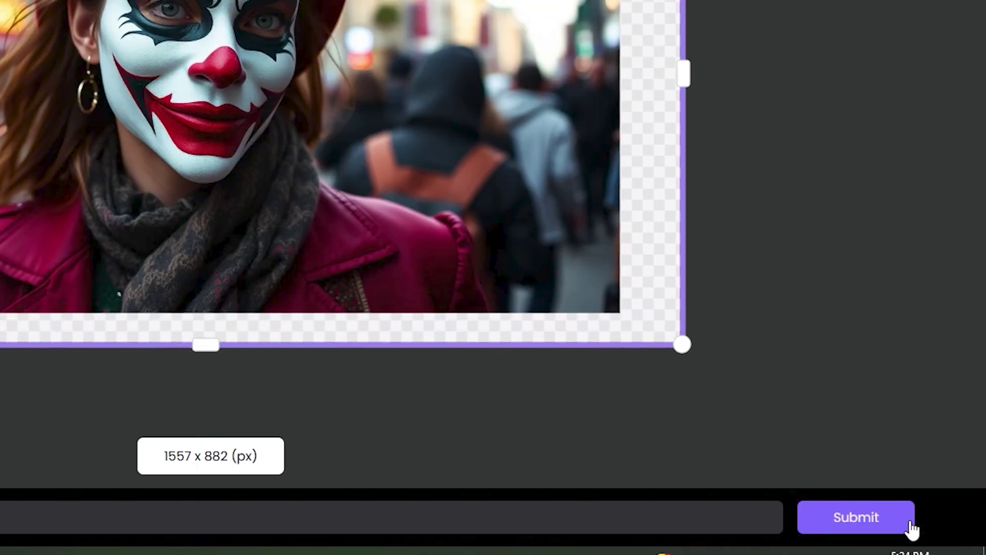
pyautogui.click(855, 517)
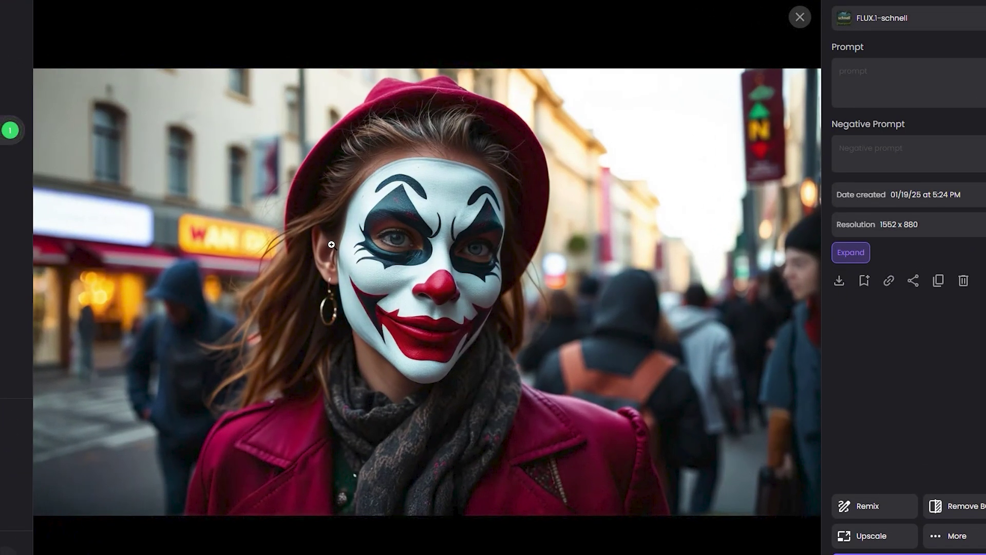
# Colorize the princess line art with More > Colorize into blonde hair, blue dress, pink background.
pyautogui.click(799, 20)
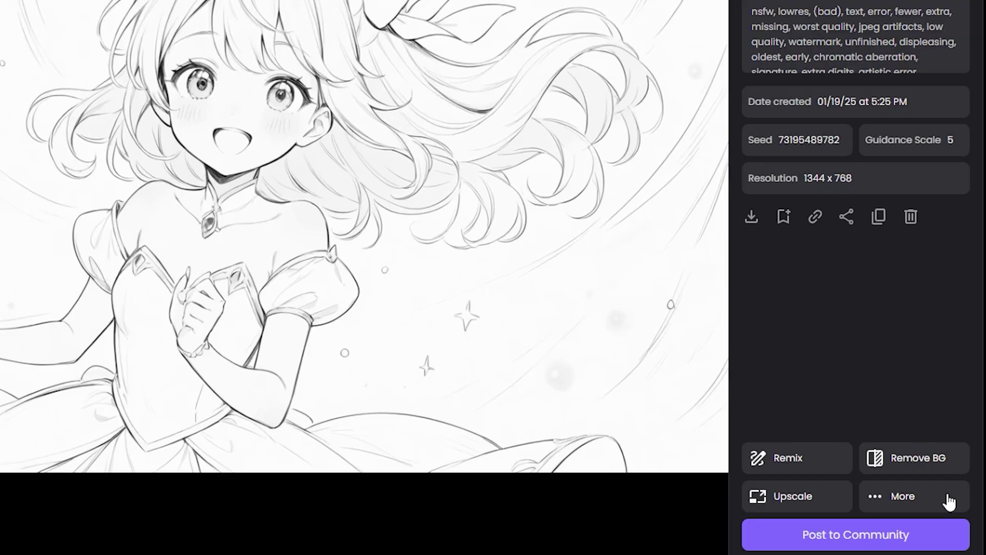
pyautogui.click(965, 525)
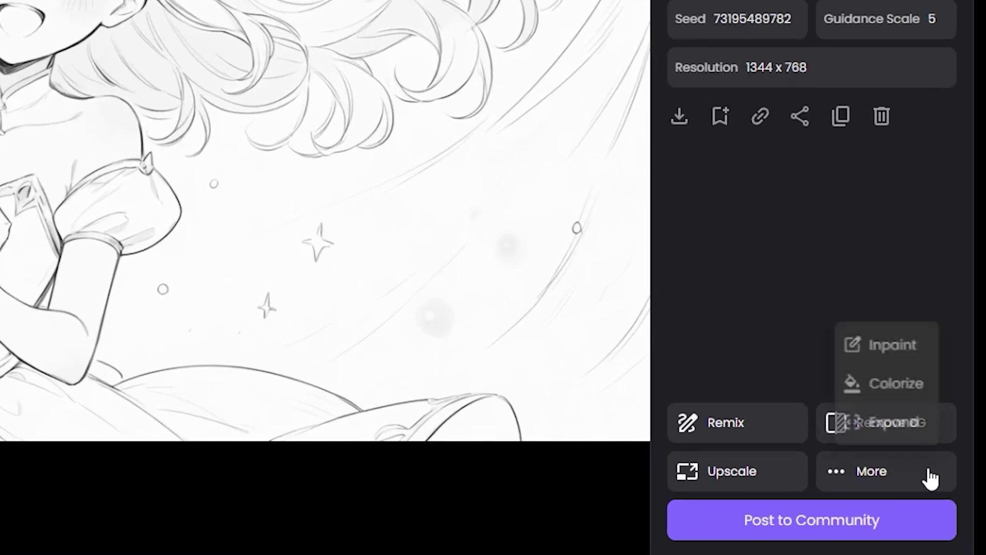
pyautogui.click(883, 398)
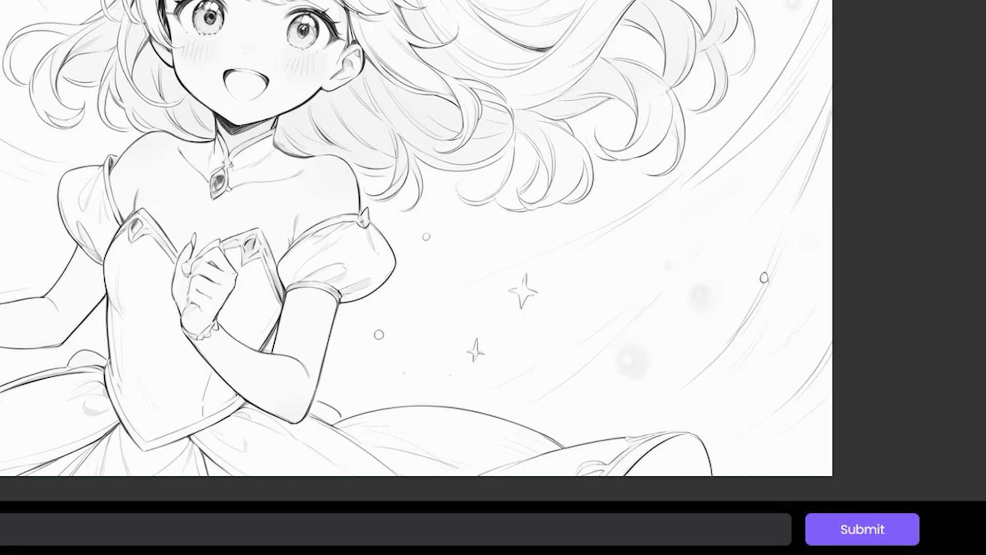
pyautogui.click(844, 534)
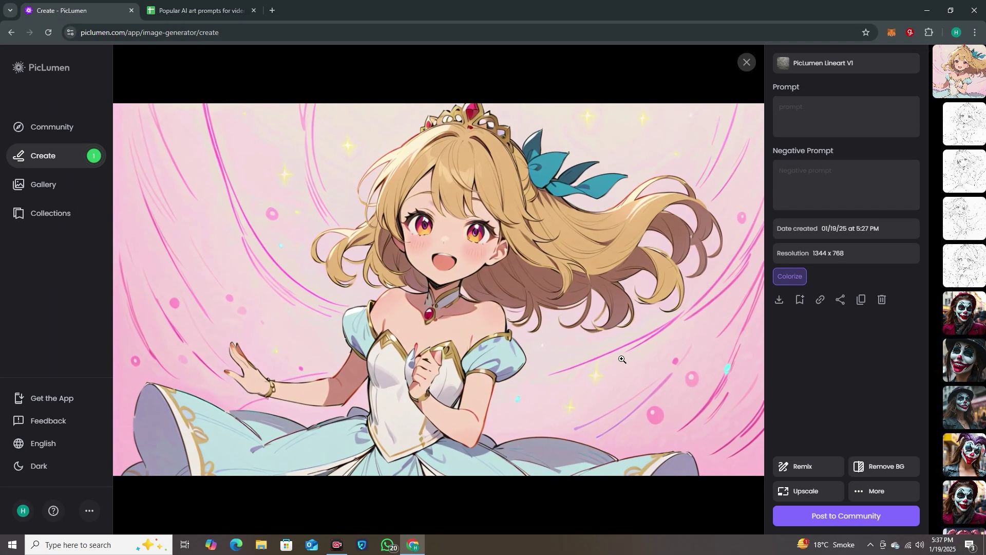
# Leave the colorized princess and scroll the plan comparison, highlighting the Basic plan's 30-day history limit.
pyautogui.press('Escape')
pyautogui.scroll(-9, 745, 229)
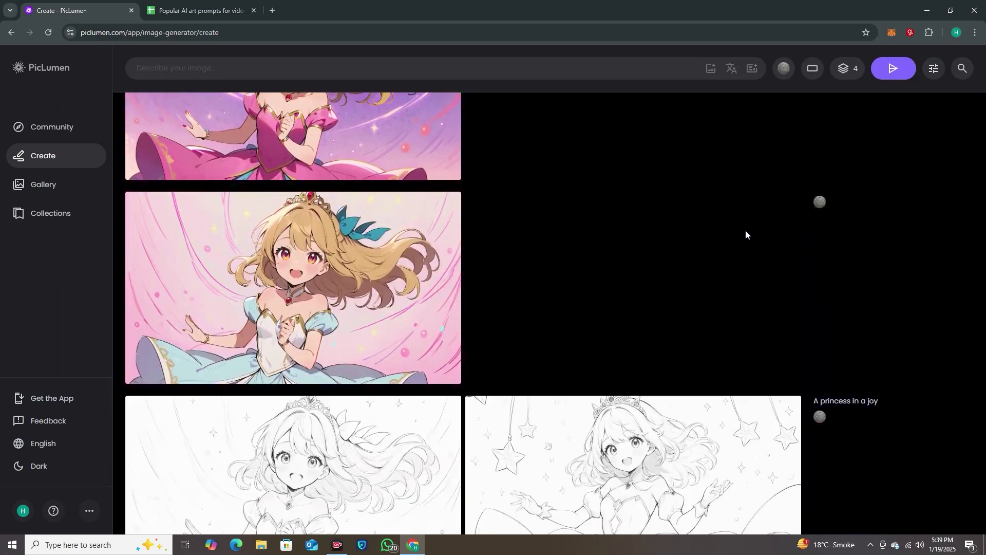
pyautogui.scroll(-10, 745, 233)
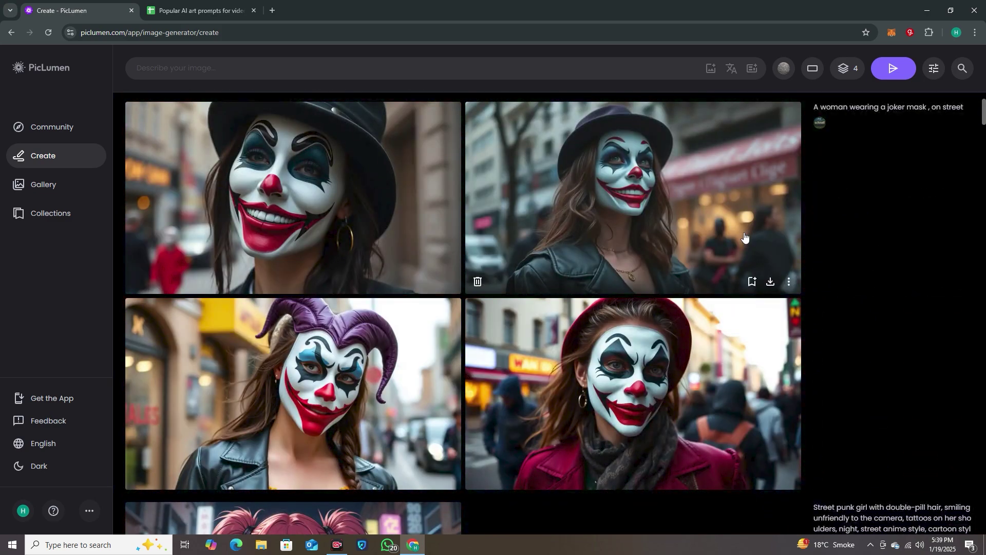
pyautogui.scroll(-9, 744, 236)
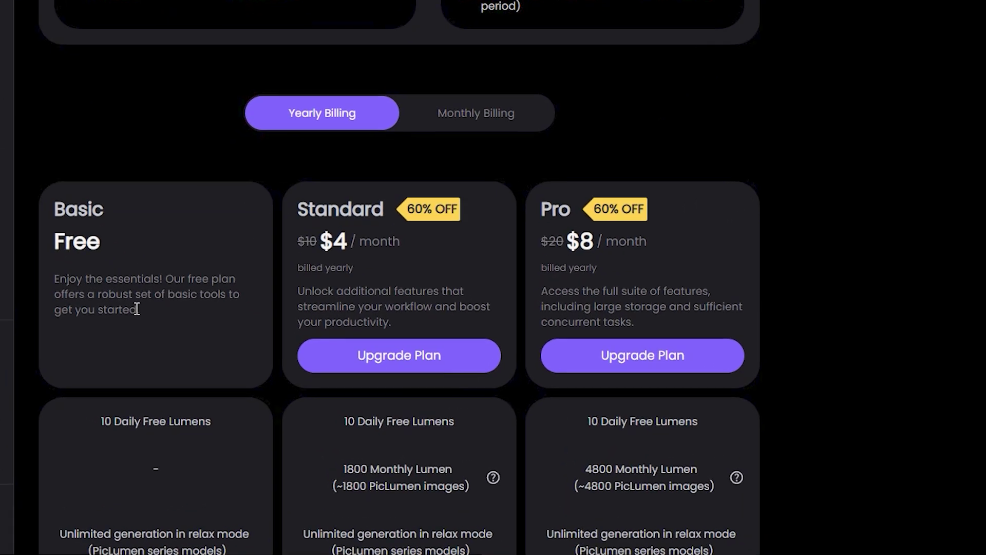
pyautogui.scroll(-3, 85, 299)
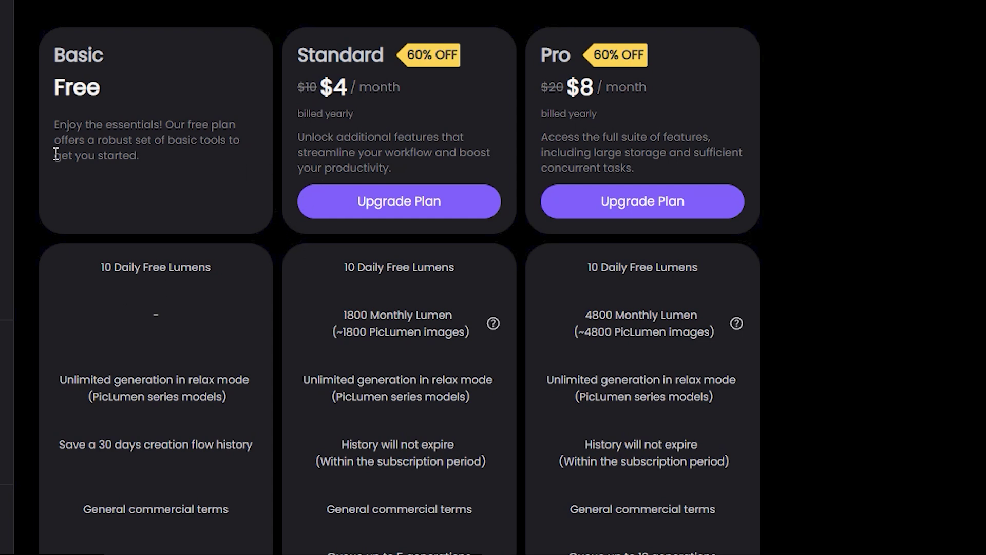
pyautogui.scroll(-2, 72, 175)
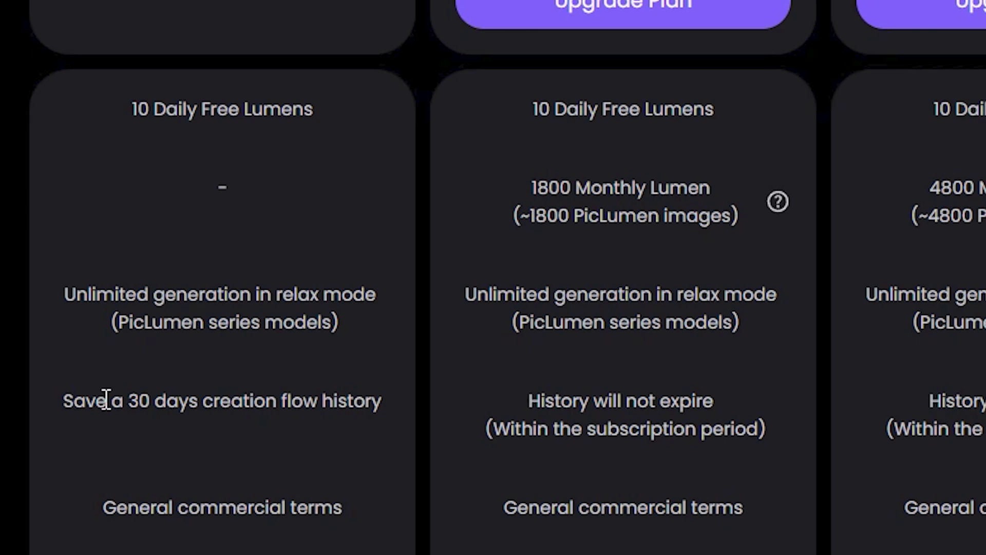
pyautogui.moveTo(107, 406); pyautogui.dragTo(399, 414)
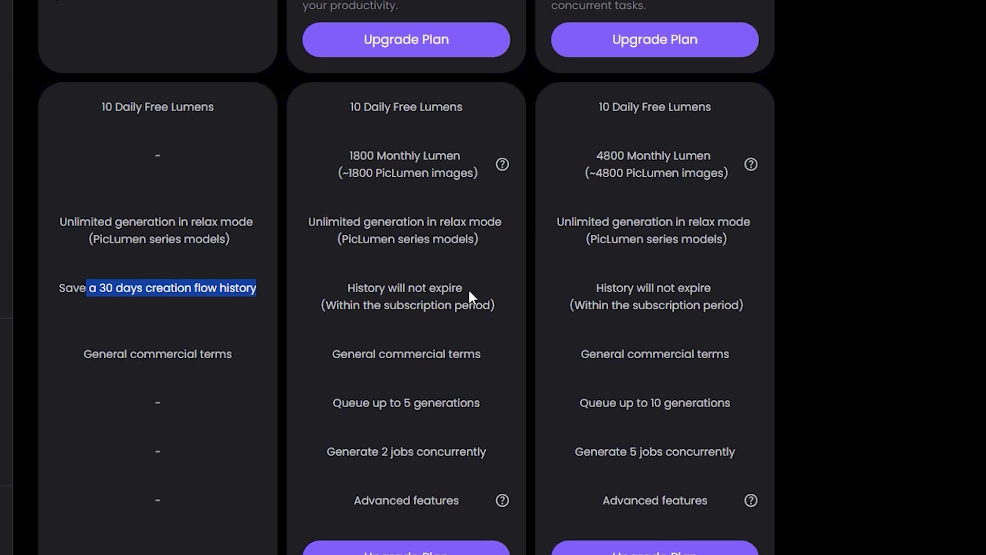
pyautogui.scroll(5, 467, 288)
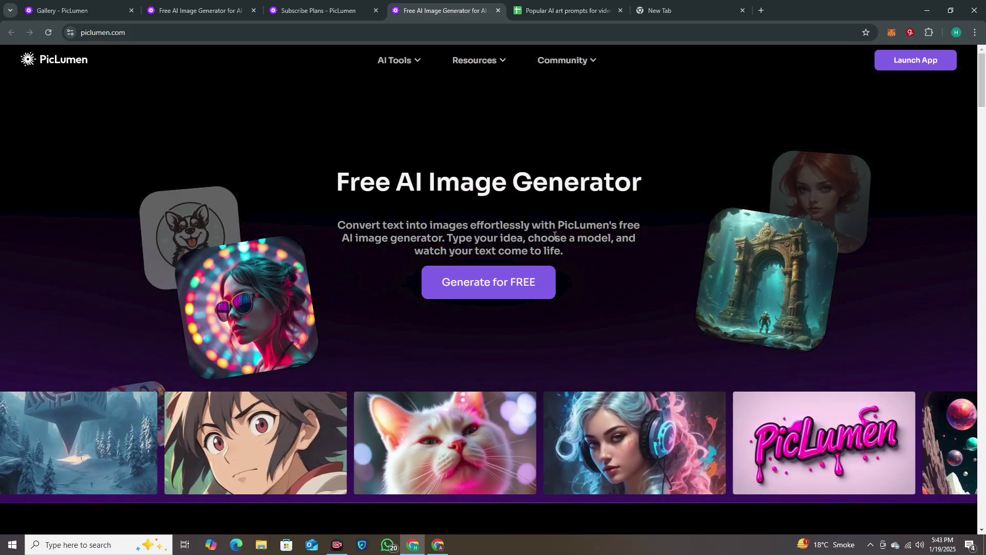
# Scroll the homepage down to the Preview Endless Possibilities character-design examples.
pyautogui.scroll(-3, 565, 227)
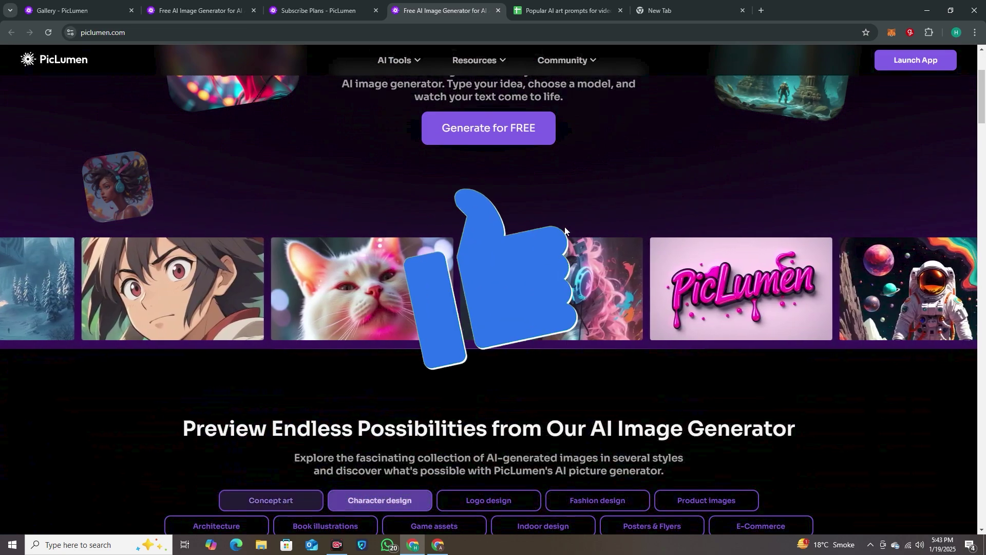
pyautogui.scroll(-5, 565, 227)
pyautogui.scroll(-2, 565, 226)
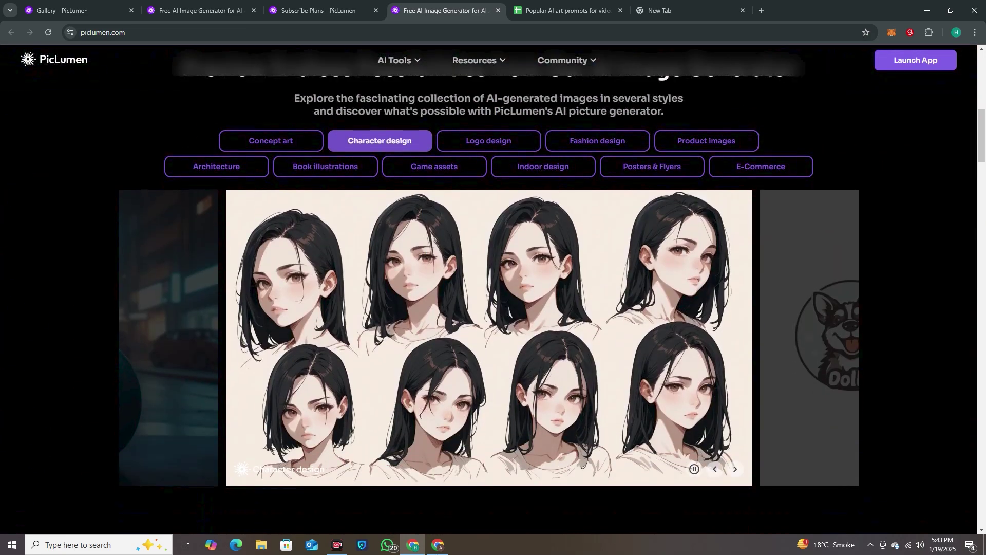